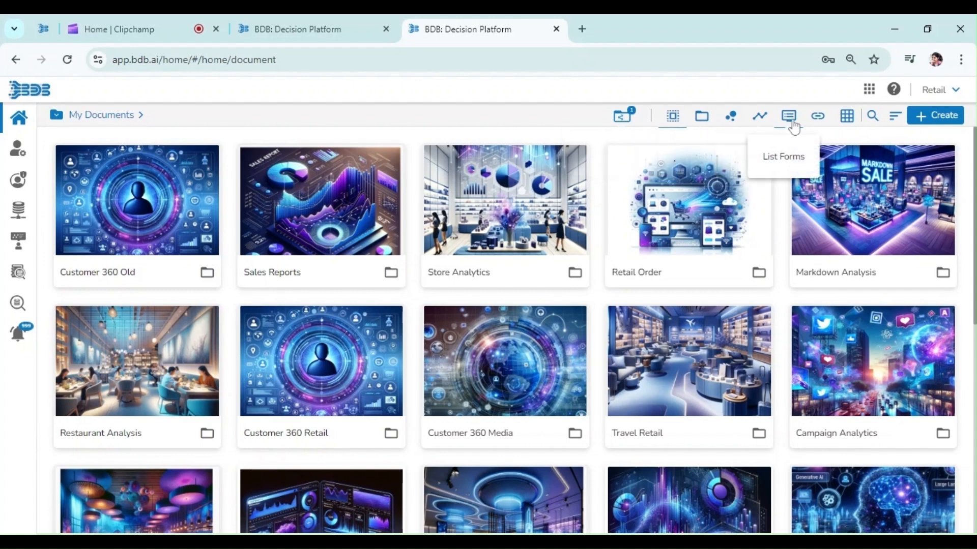
# - Close the extra platform browser tab and open the Data Pipeline module from the home page
pyautogui.hotkey('ctrl', 'w')
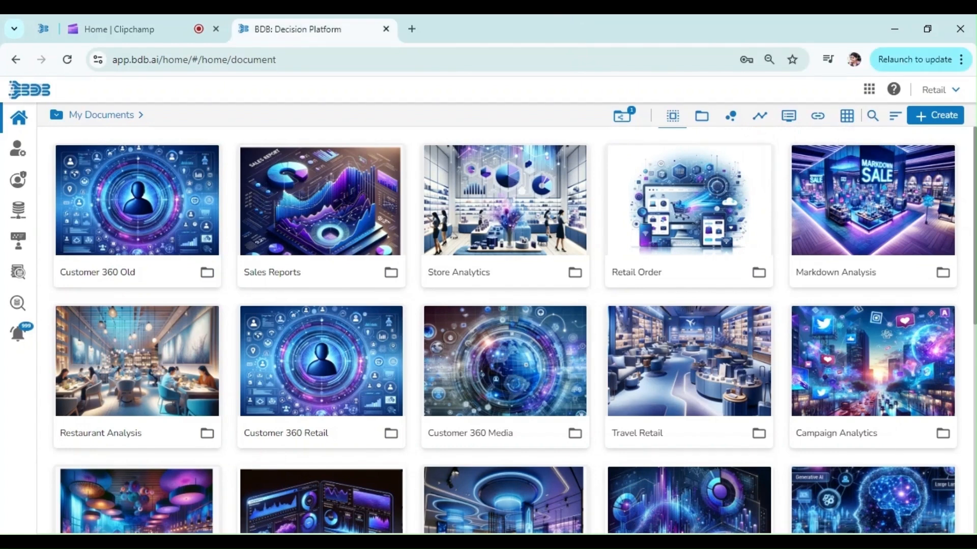
pyautogui.click(869, 90)
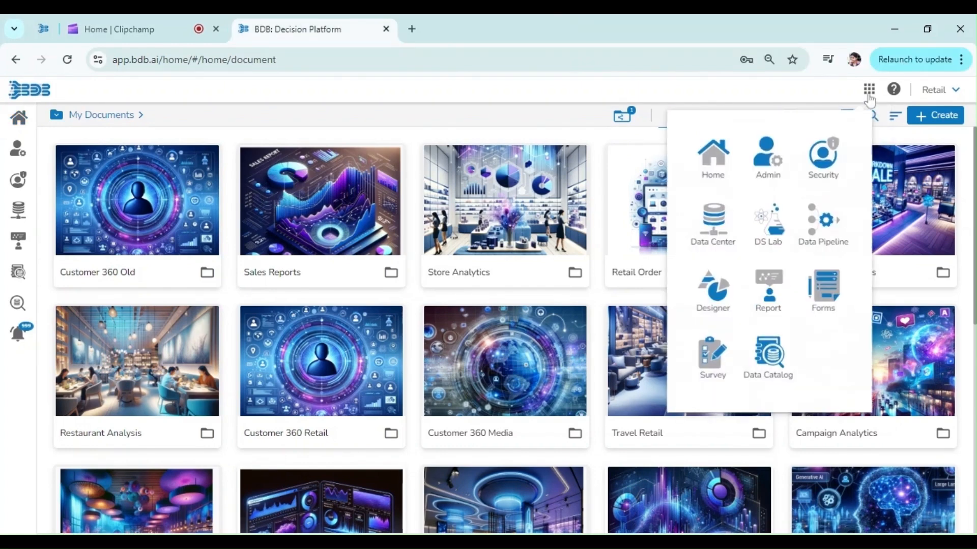
pyautogui.click(822, 230)
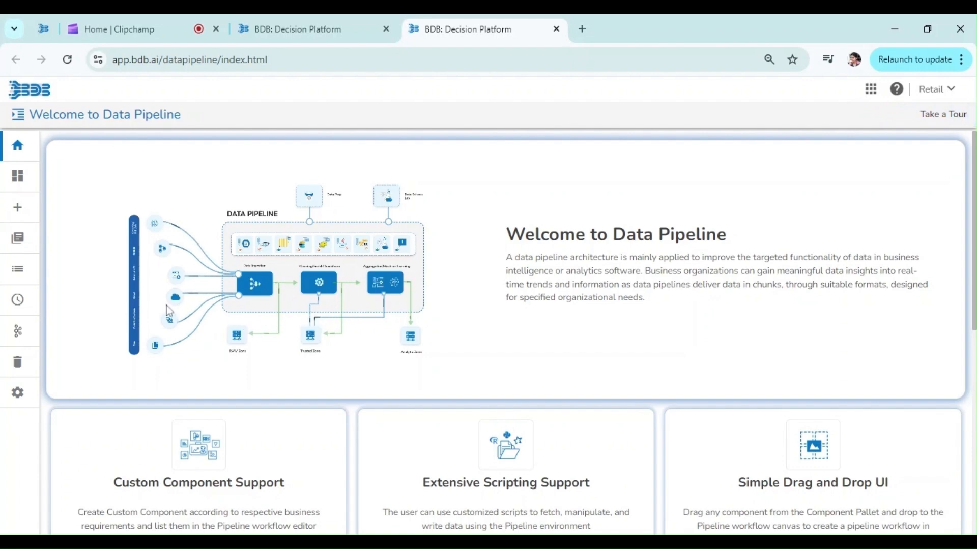
# - Create and save a new pipeline named Job_Trigger_Workflow5
pyautogui.click(18, 208)
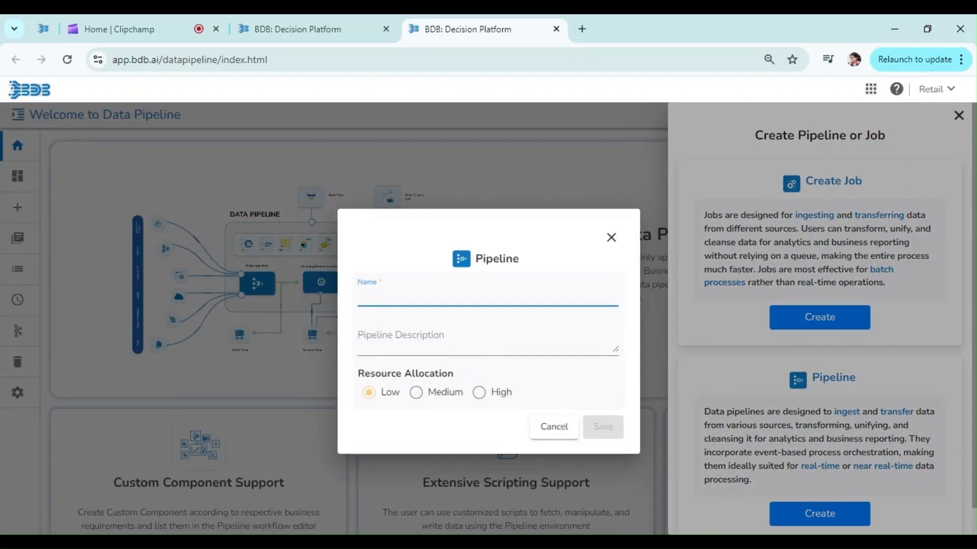
pyautogui.write('Job TR')
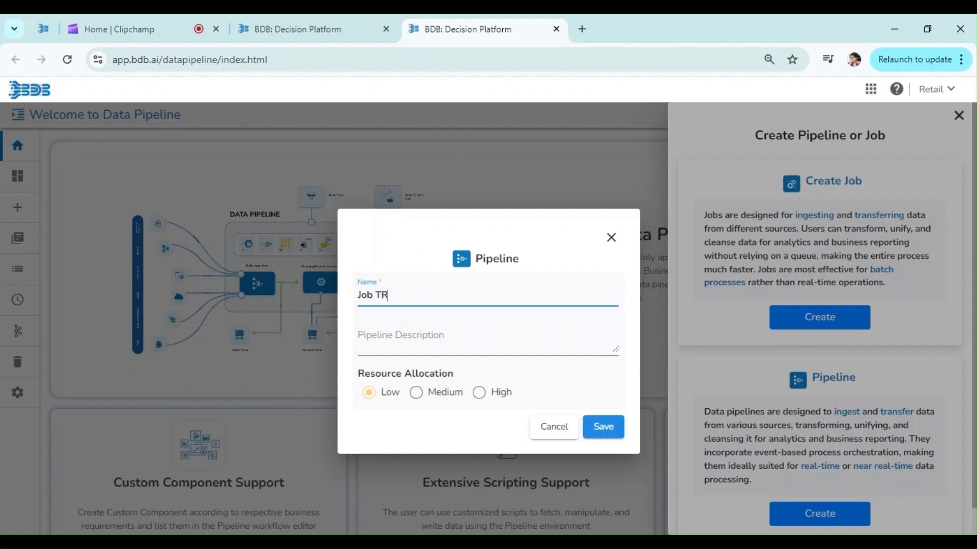
pyautogui.write('IGG')
pyautogui.press('BackSpace')
pyautogui.press('BackSpace')
pyautogui.press('BackSpace')
pyautogui.write('ig')
pyautogui.press('BackSpace')
pyautogui.press('BackSpace')
pyautogui.press('BackSpace')
pyautogui.press('BackSpace')
pyautogui.press('BackSpace')
pyautogui.write('Trigeger_Workflow5')
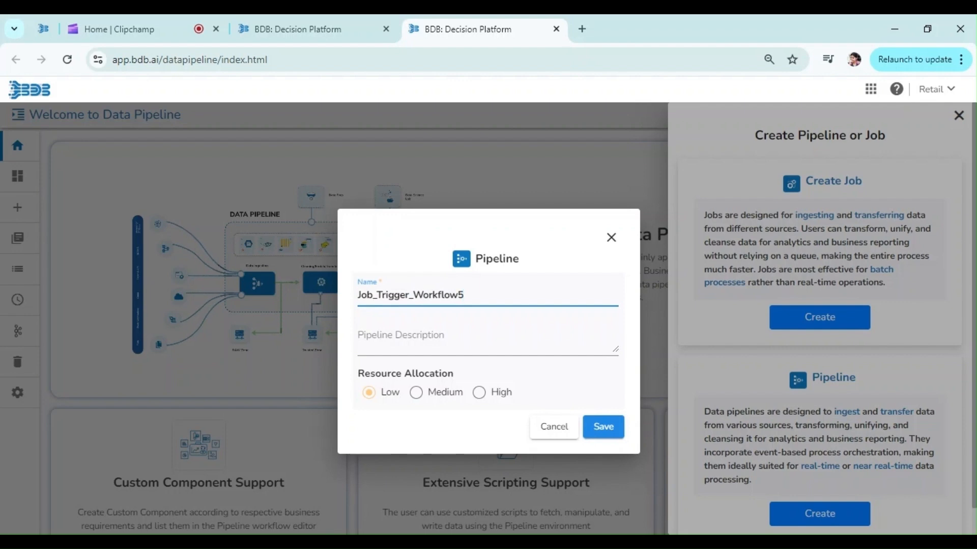
pyautogui.click(605, 428)
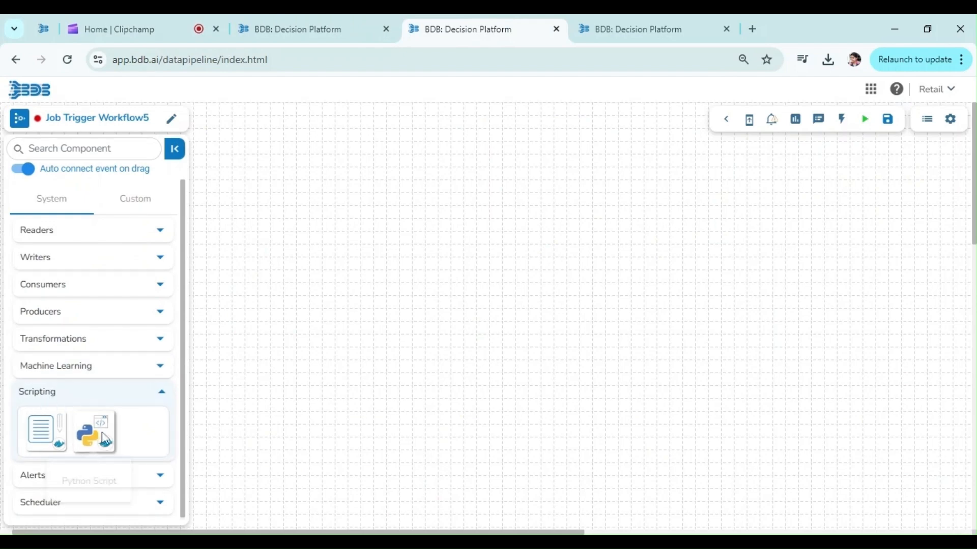
# - Add a Python Script component to the empty canvas and set its invocation type to Real-Time
pyautogui.moveTo(108, 435); pyautogui.dragTo(344, 289)
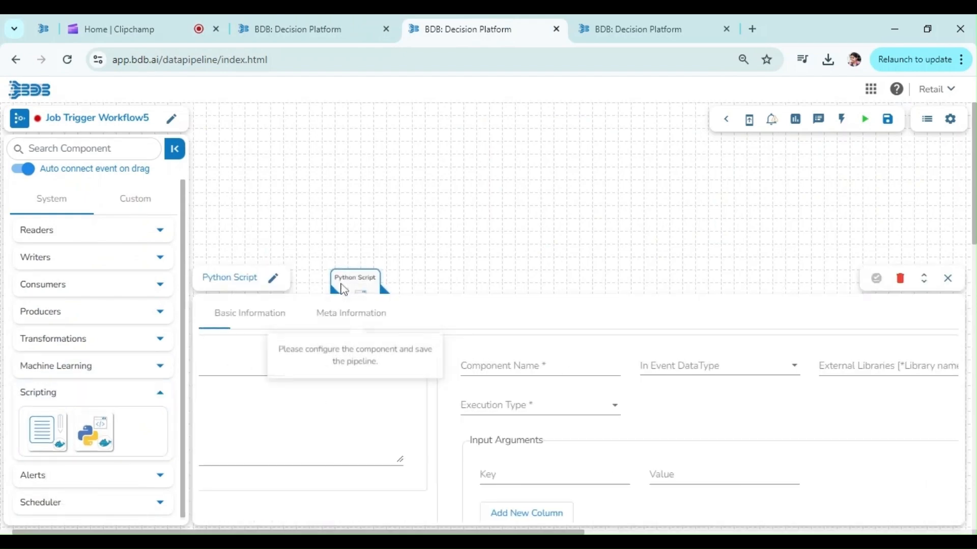
pyautogui.click(302, 377)
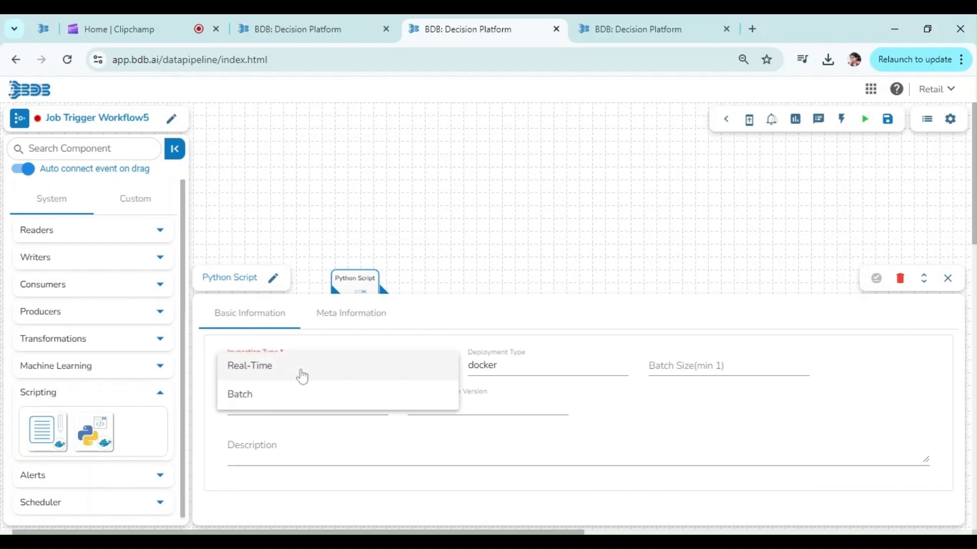
pyautogui.click(300, 373)
# - In the Python Script's meta information, name the component Payload, with Data Frame as in-event data type and Custom Script as execution type
pyautogui.click(324, 326)
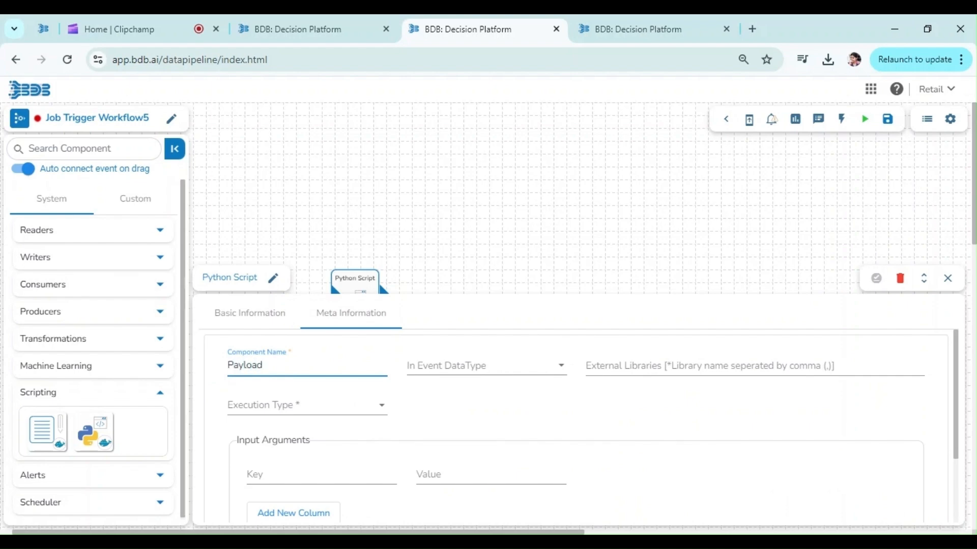
pyautogui.click(486, 366)
pyautogui.click(432, 366)
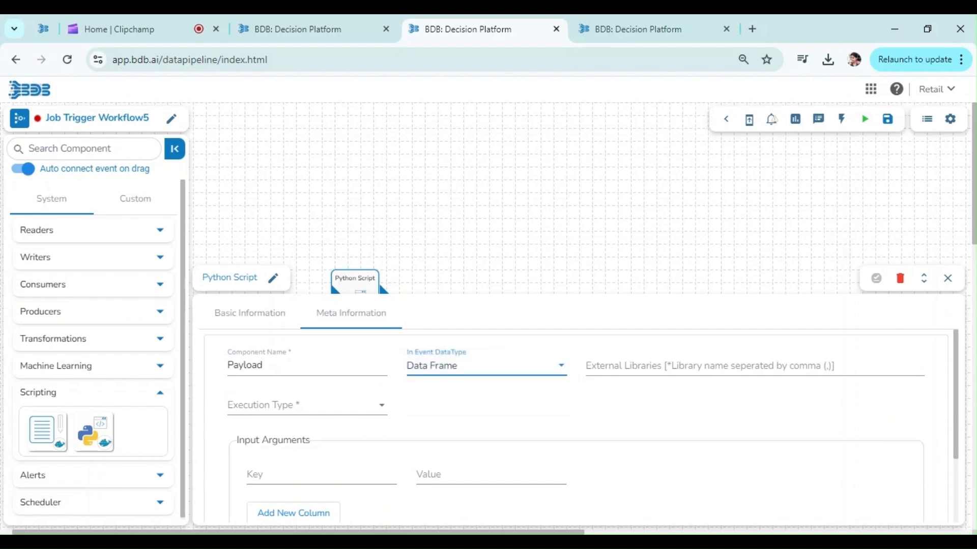
pyautogui.press('Tab')
pyautogui.press('Tab')
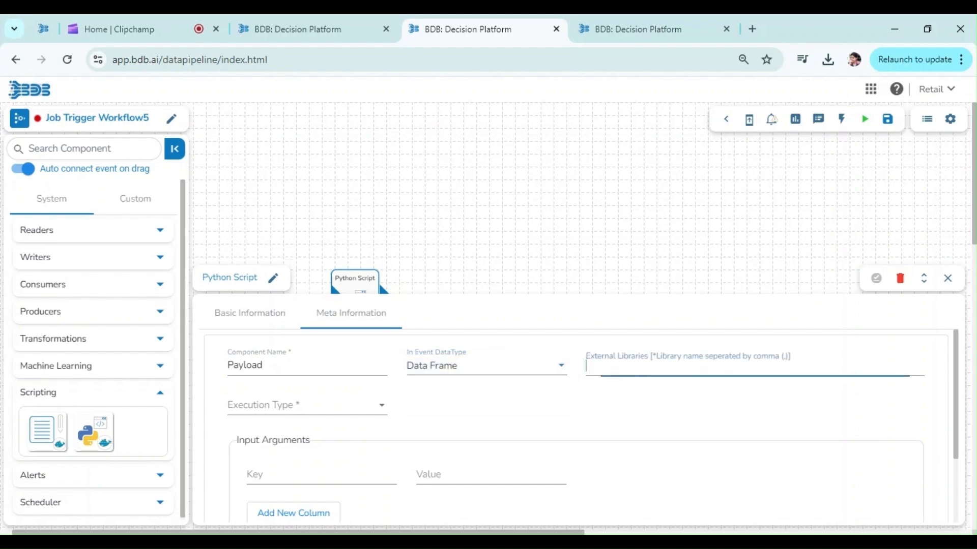
pyautogui.press('Return')
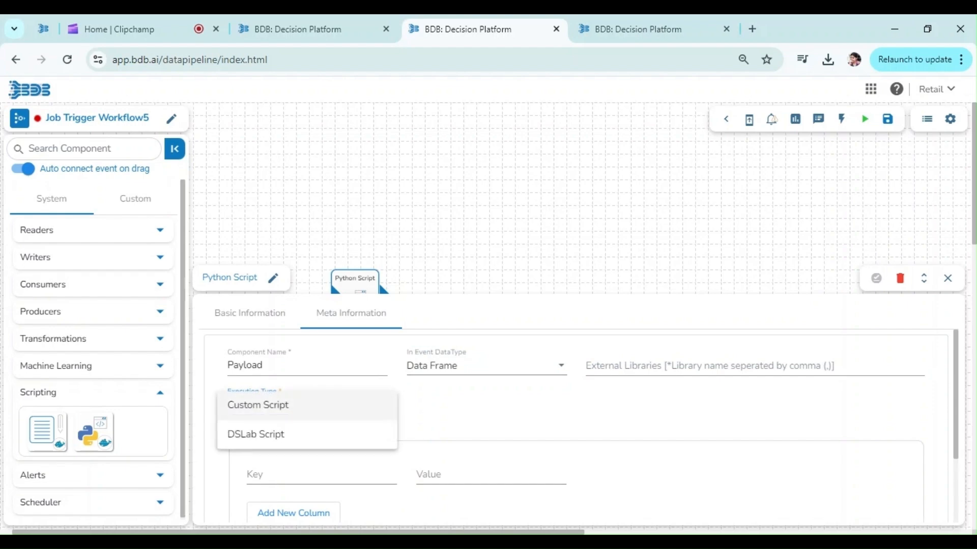
pyautogui.press('Return')
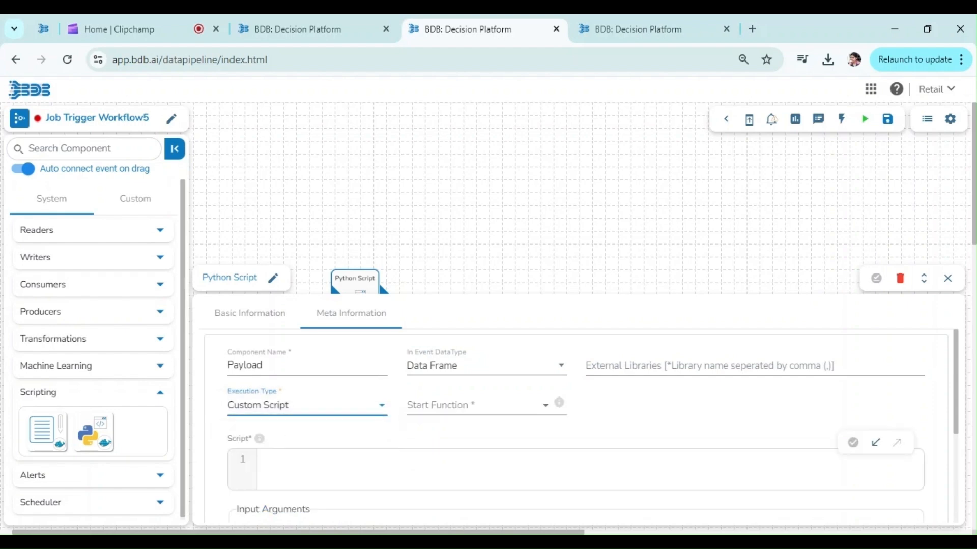
# - Write a Python function display() in the component's script that returns the string "Job Trigger"
pyautogui.press('Tab')
pyautogui.write('def display():')
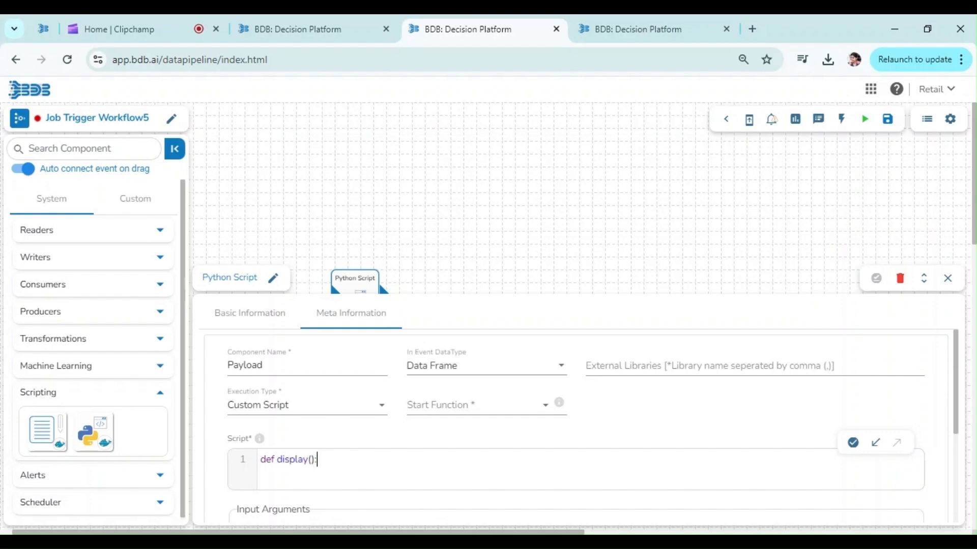
pyautogui.press('Return')
pyautogui.write('retur')
pyautogui.write('n "')
pyautogui.write('Job ')
pyautogui.write('Trigger')
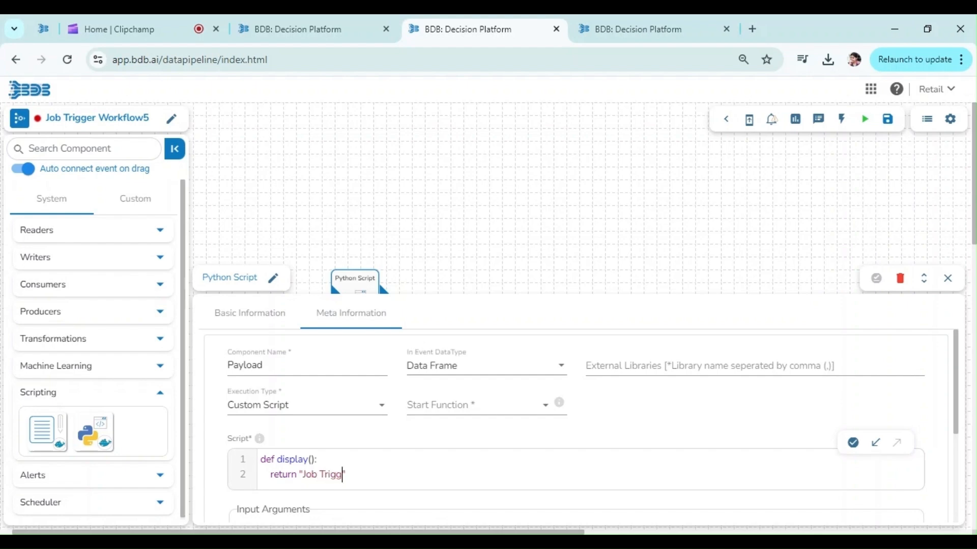
# - Choose display as the start function and save the Python Script component's properties
pyautogui.click(481, 411)
pyautogui.click(482, 407)
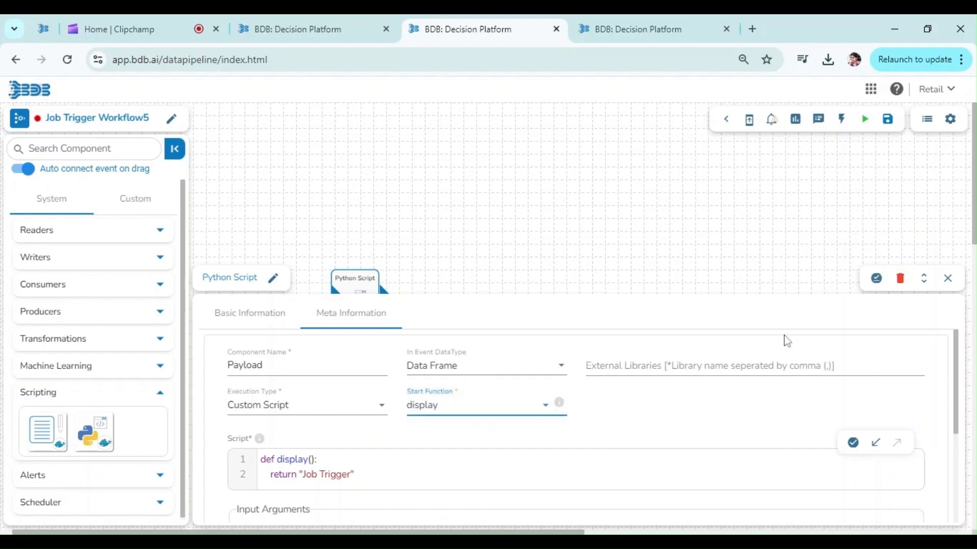
pyautogui.click(876, 280)
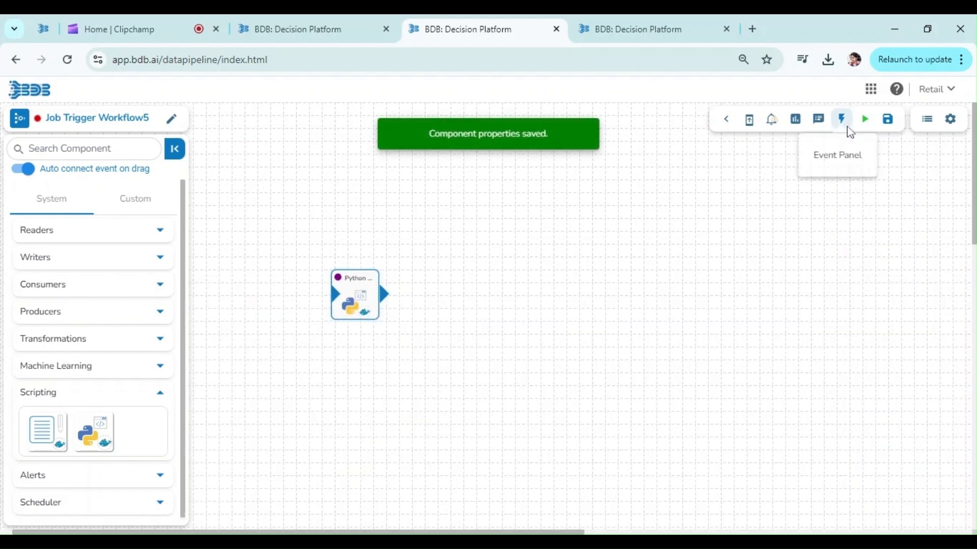
# - Create a Kafka event named Python with Short (4 hours) duration and place it on the canvas as the Python Script's output
pyautogui.click(844, 127)
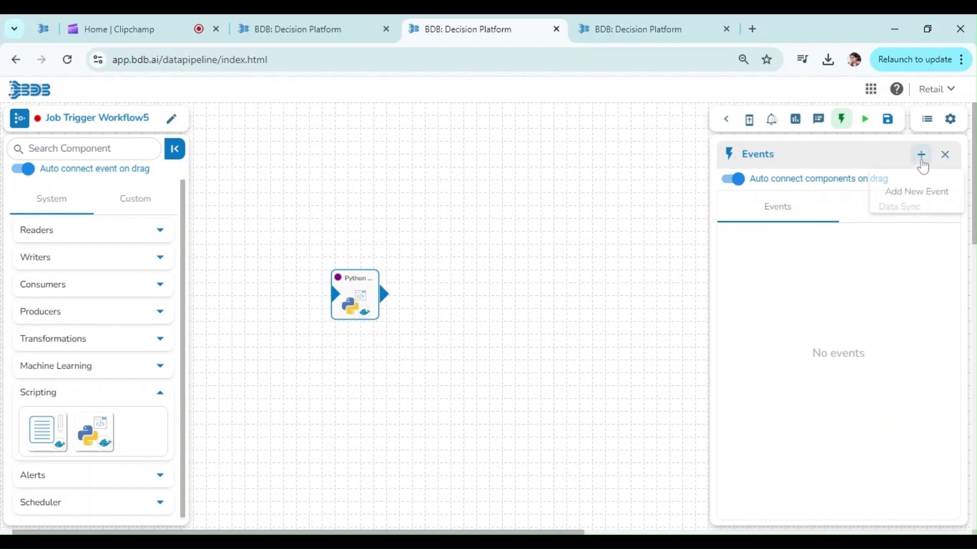
pyautogui.click(921, 155)
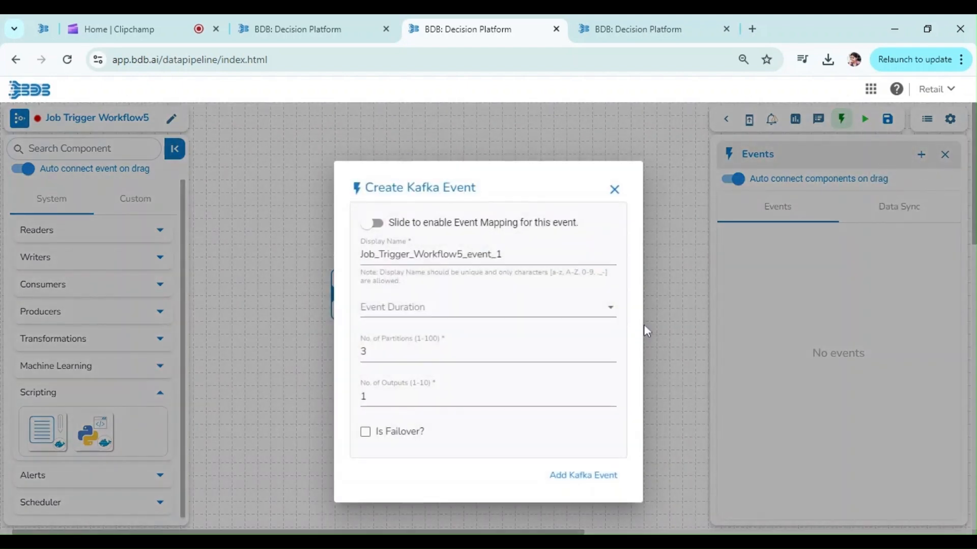
pyautogui.doubleClick(431, 255)
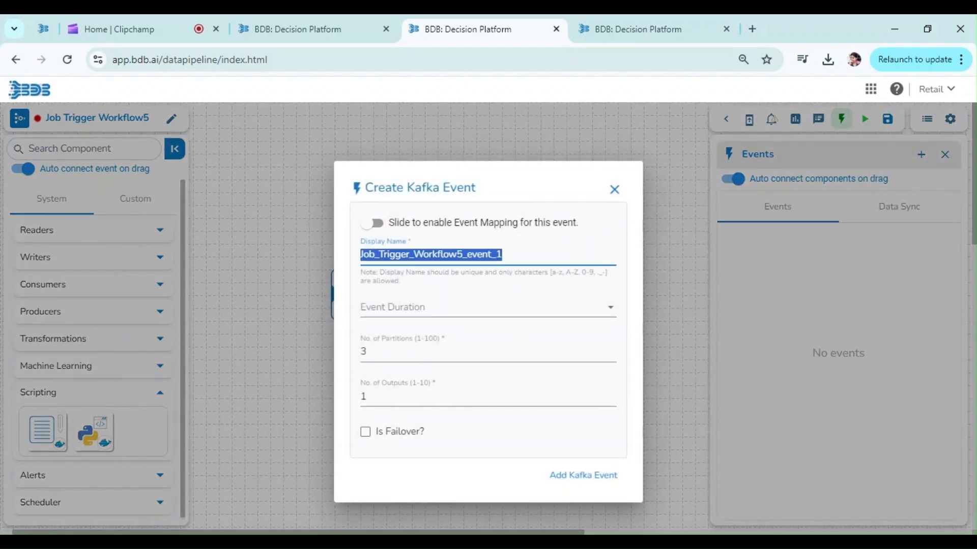
pyautogui.write('Python')
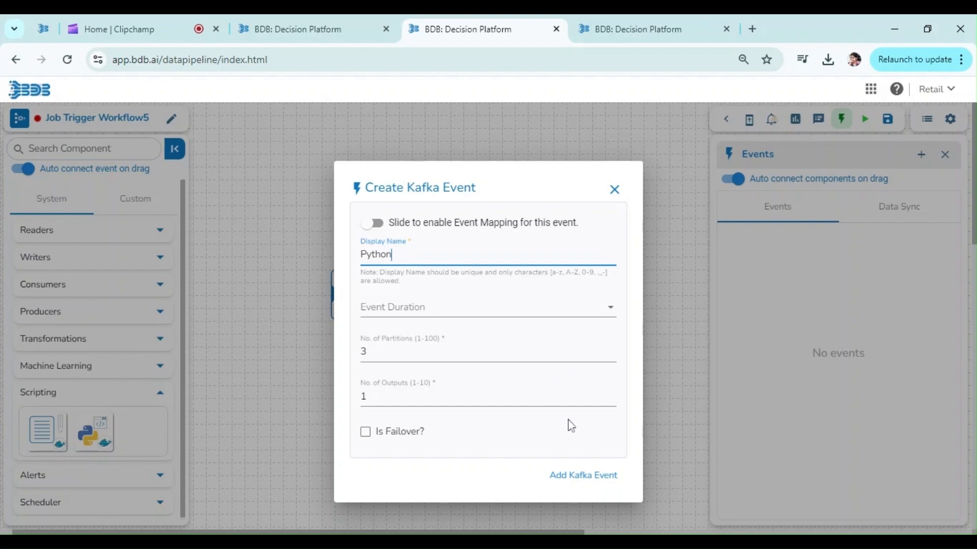
pyautogui.click(529, 306)
pyautogui.click(529, 307)
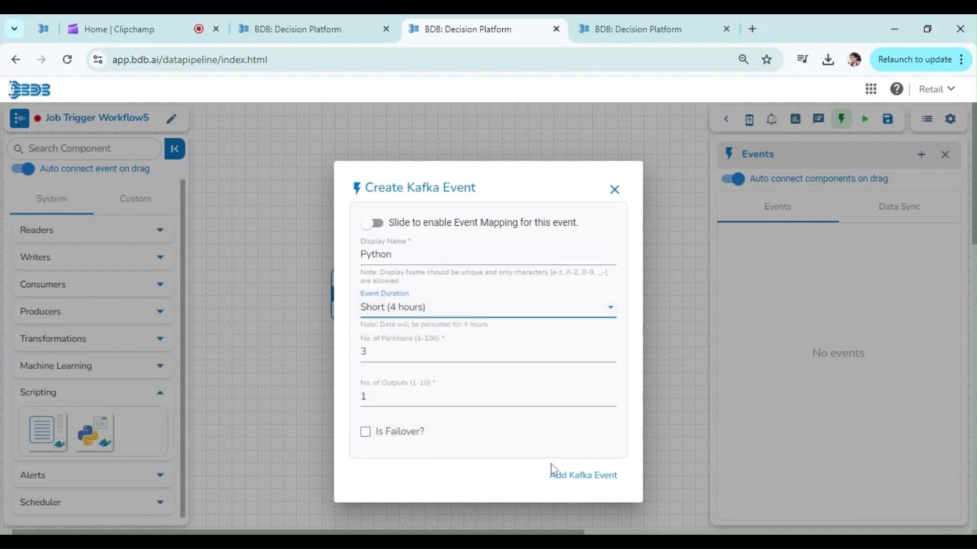
pyautogui.click(563, 475)
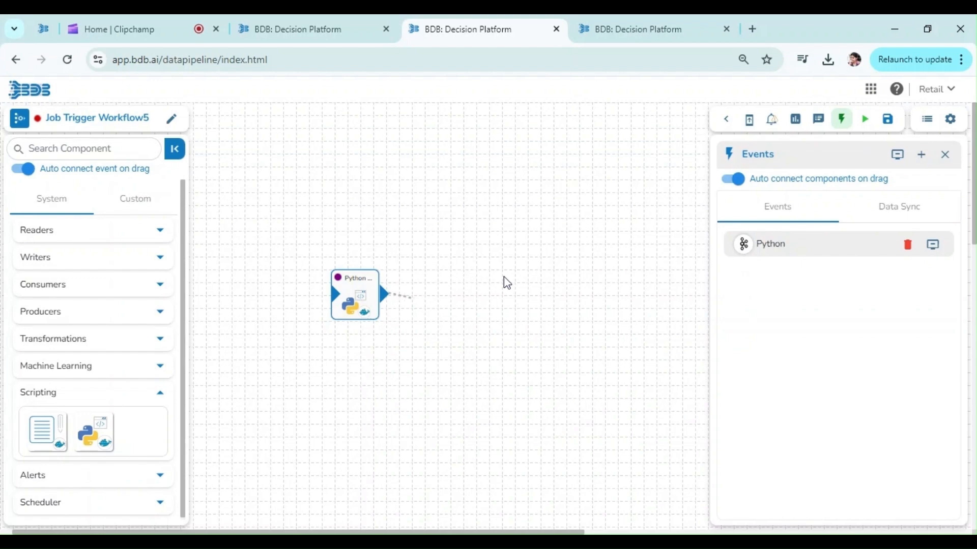
pyautogui.moveTo(415, 297); pyautogui.dragTo(441, 306)
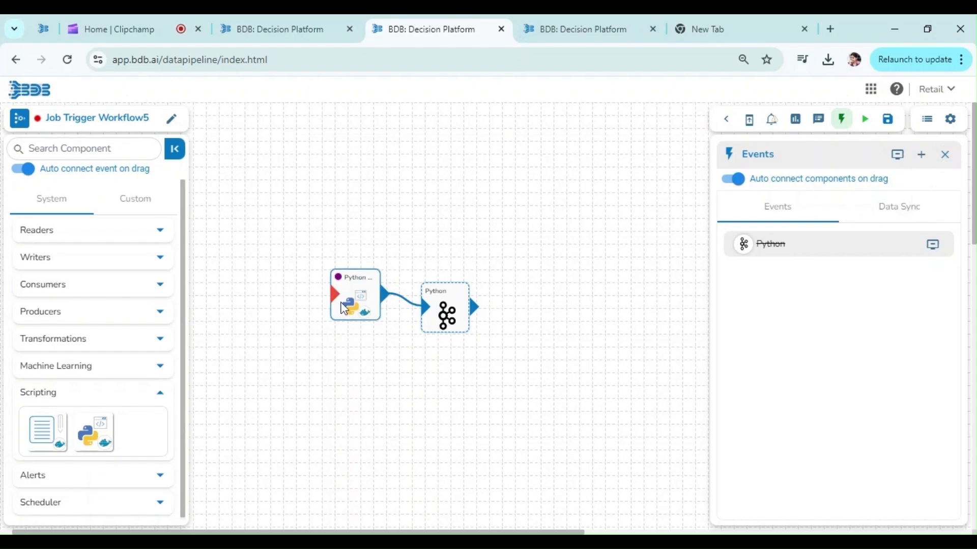
# - Add a Job Trigger component from the Scheduler group after the Kafka event and set its invocation type to Real-Time
pyautogui.click(45, 396)
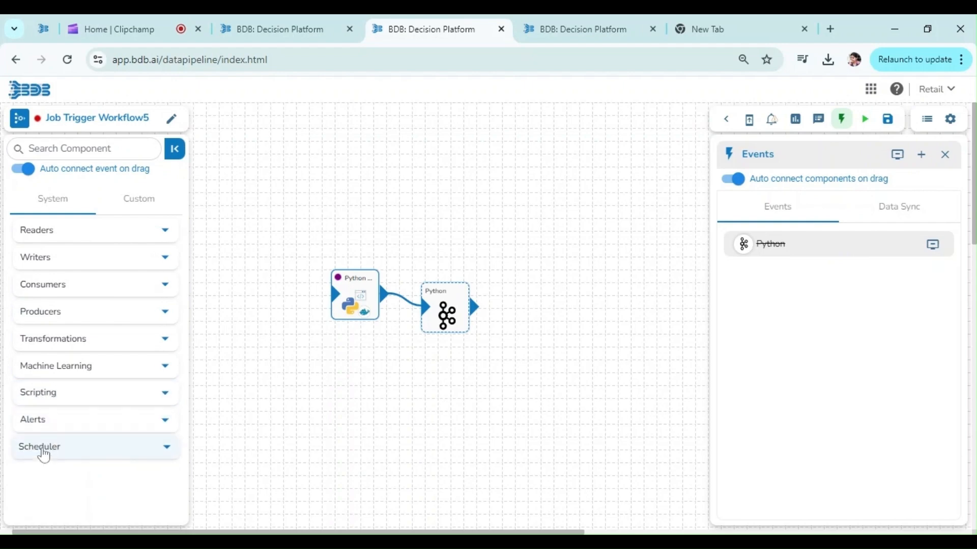
pyautogui.click(43, 454)
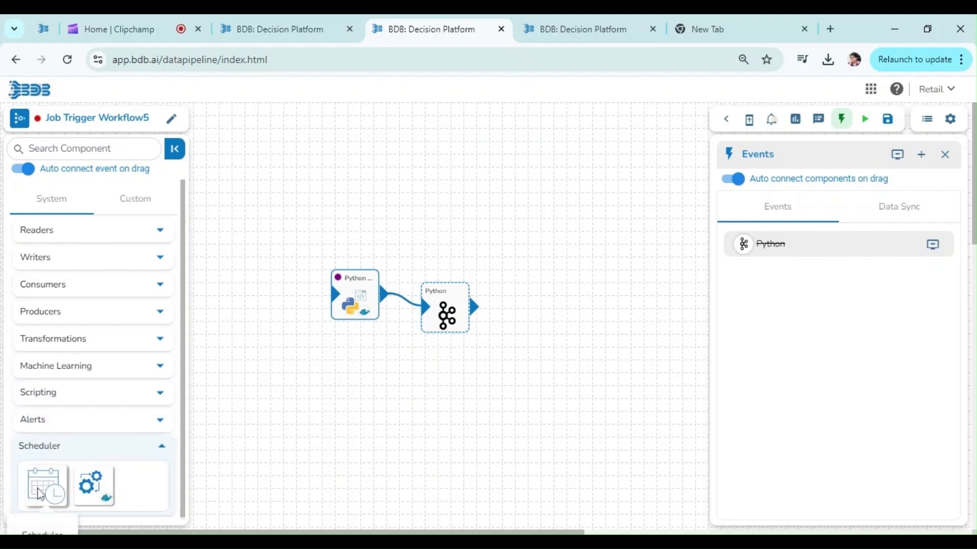
pyautogui.moveTo(84, 493); pyautogui.dragTo(547, 344)
pyautogui.click(547, 344)
pyautogui.click(326, 379)
pyautogui.click(326, 379)
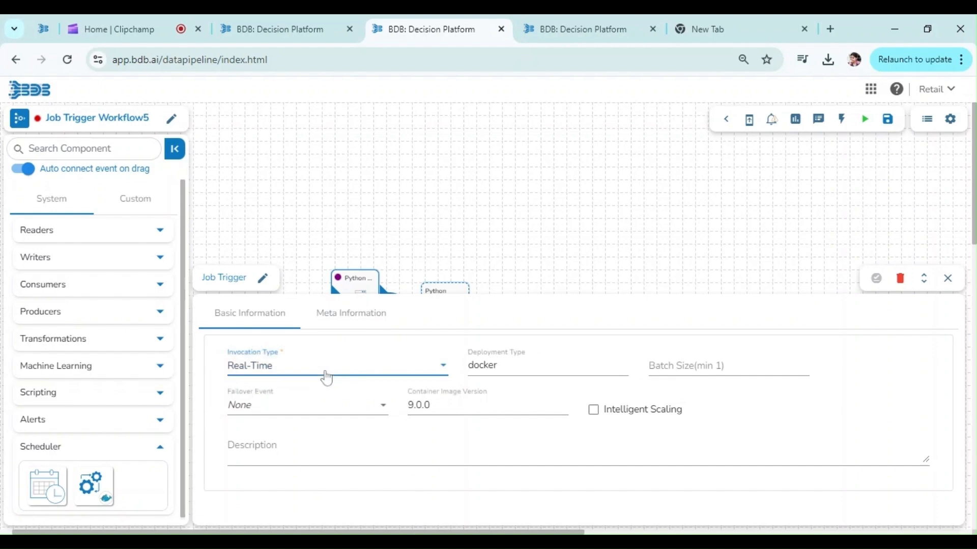
# - Select Workflow4 as the job for the Job Trigger component and save its properties
pyautogui.click(338, 319)
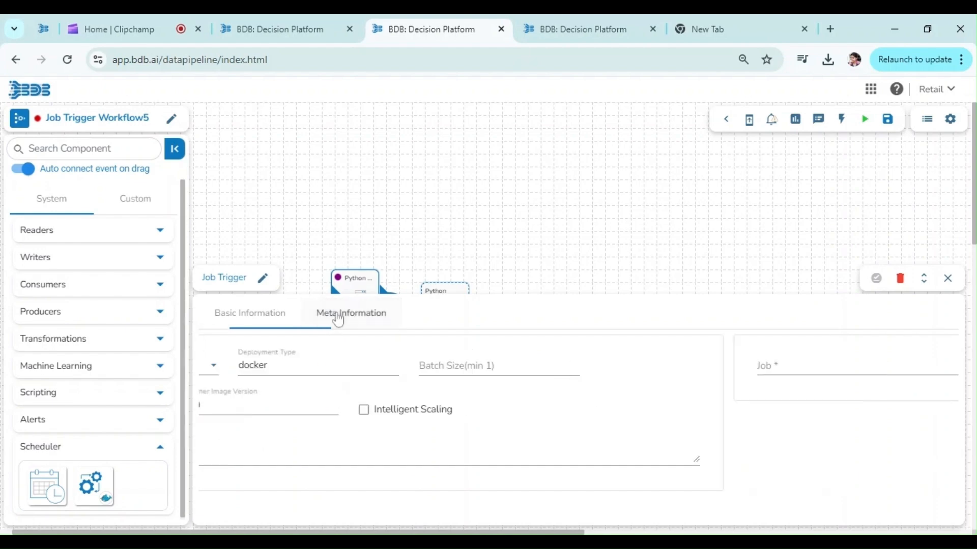
pyautogui.click(338, 374)
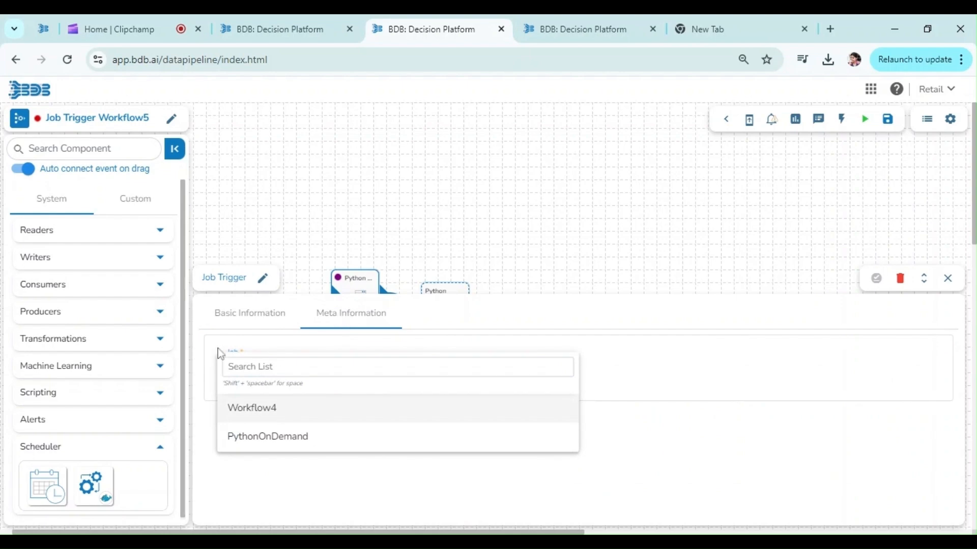
pyautogui.click(253, 418)
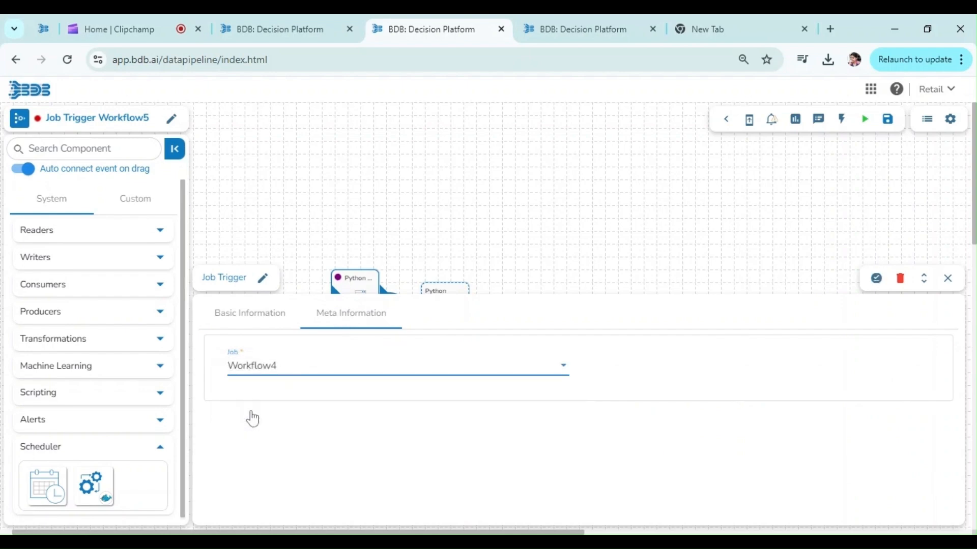
pyautogui.click(273, 368)
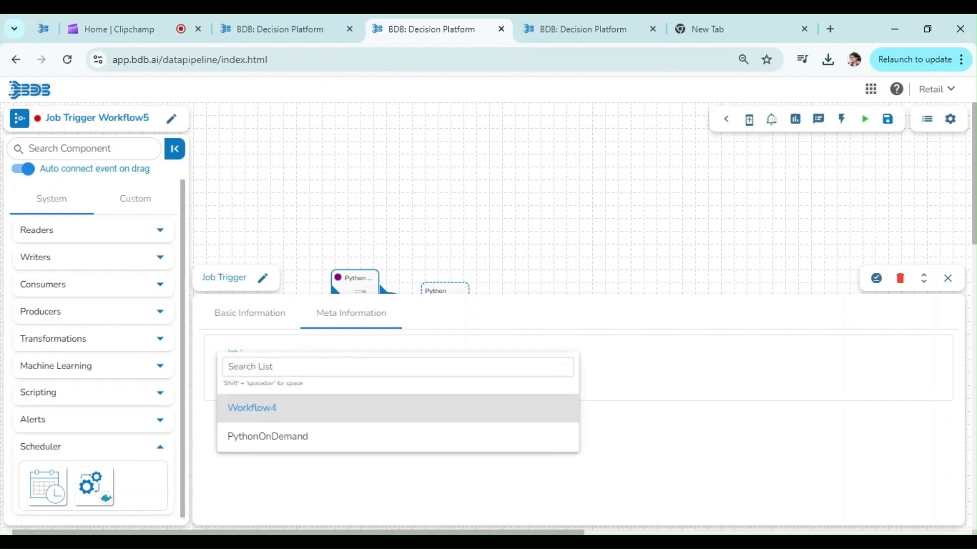
pyautogui.click(261, 407)
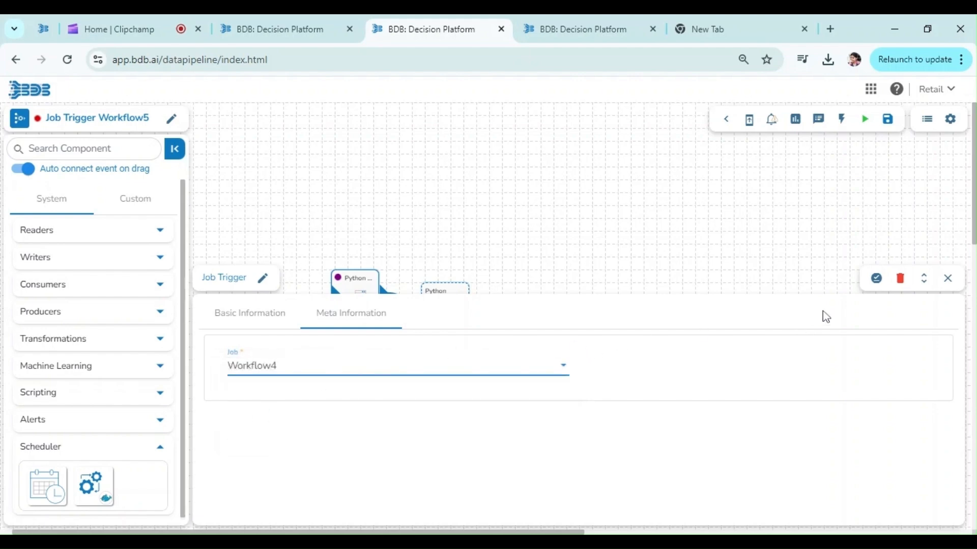
pyautogui.click(874, 278)
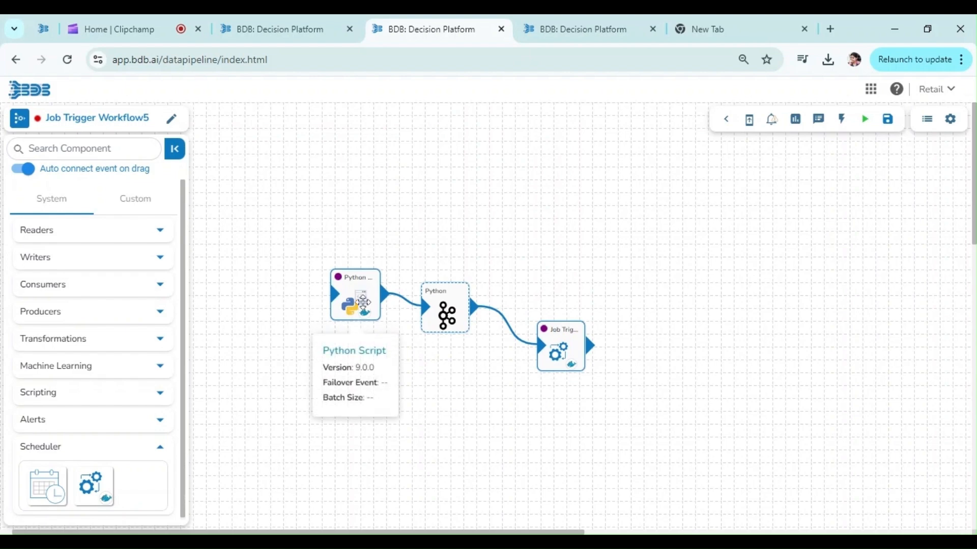
# - Reposition the Python Script component below the Python event's level and move the Job Trigger component closer to that event
pyautogui.moveTo(362, 295); pyautogui.dragTo(363, 334)
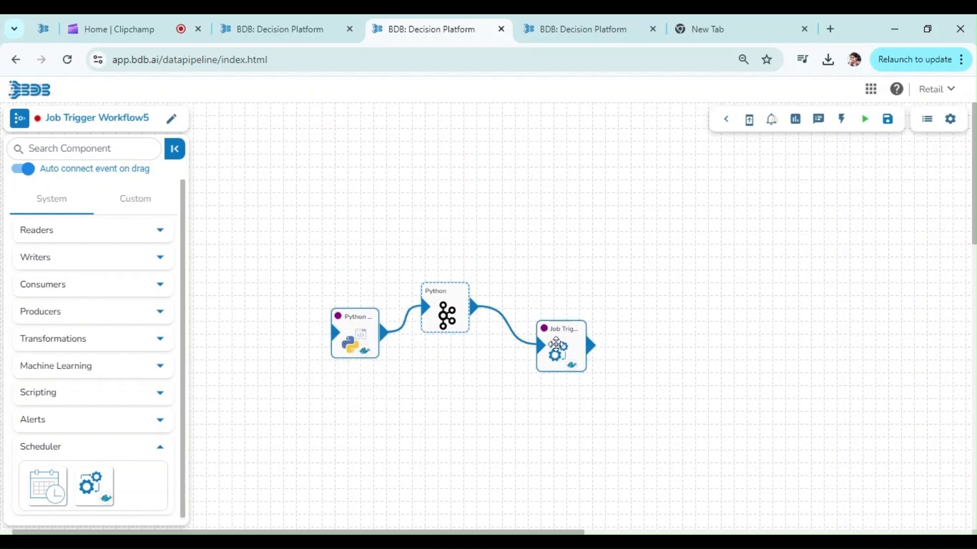
pyautogui.moveTo(560, 348); pyautogui.dragTo(534, 348)
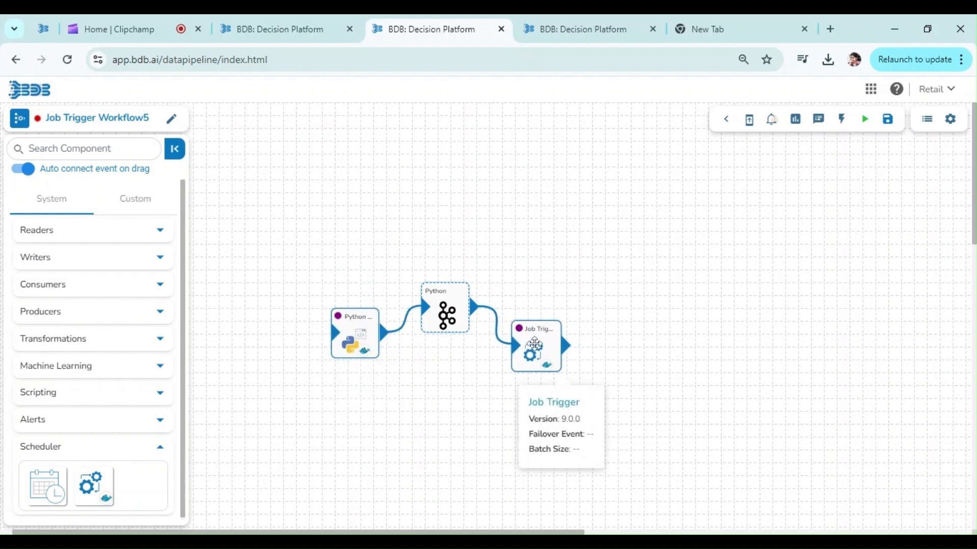
# - Create a Kafka event named jobTrigger with Short (4 hours) duration and place it on the canvas as the Job Trigger component's output
pyautogui.click(841, 119)
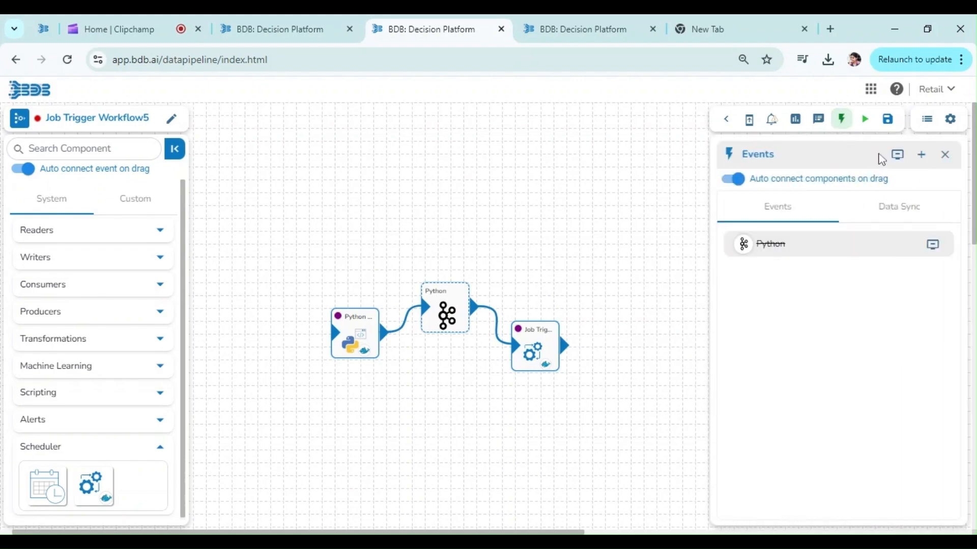
pyautogui.click(920, 155)
pyautogui.click(513, 255)
pyautogui.hotkey('ctrl', 'a')
pyautogui.write('jobtrigge')
pyautogui.press('BackSpace')
pyautogui.press('BackSpace')
pyautogui.press('BackSpace')
pyautogui.press('BackSpace')
pyautogui.write('Trigger')
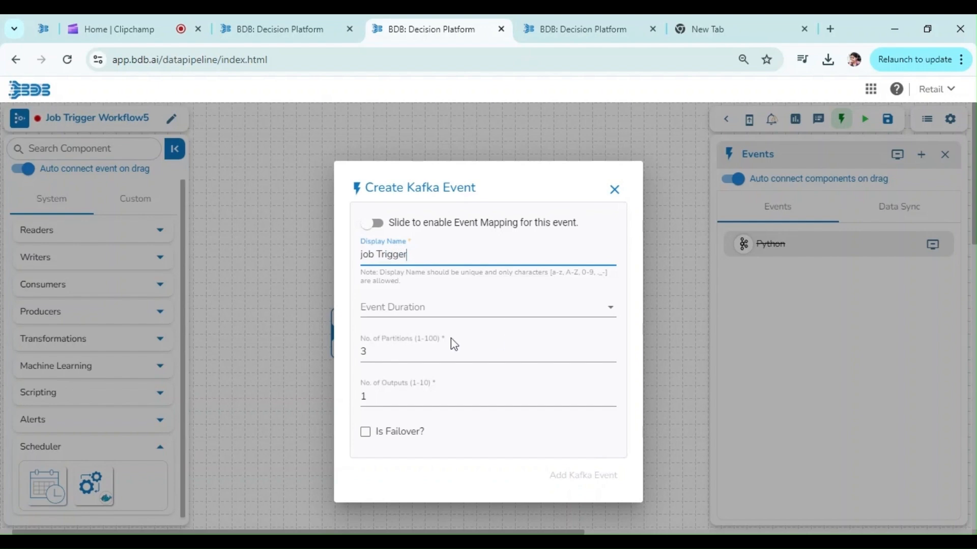
pyautogui.click(426, 306)
pyautogui.click(425, 306)
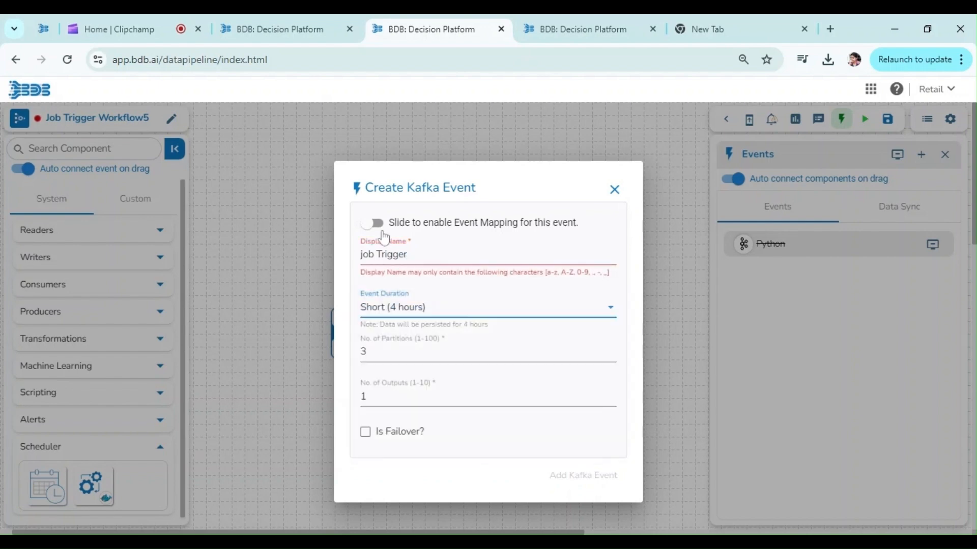
pyautogui.click(378, 254)
pyautogui.press('BackSpace')
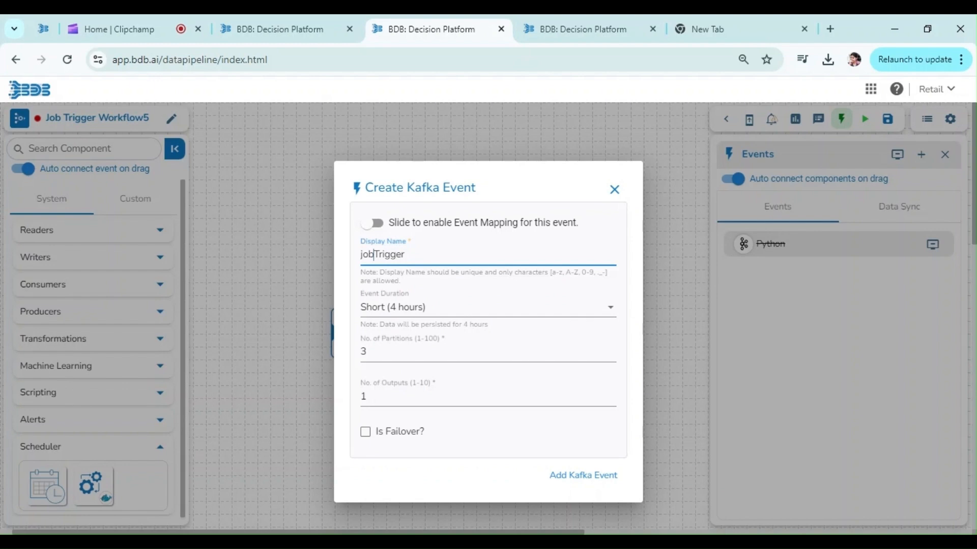
pyautogui.click(574, 478)
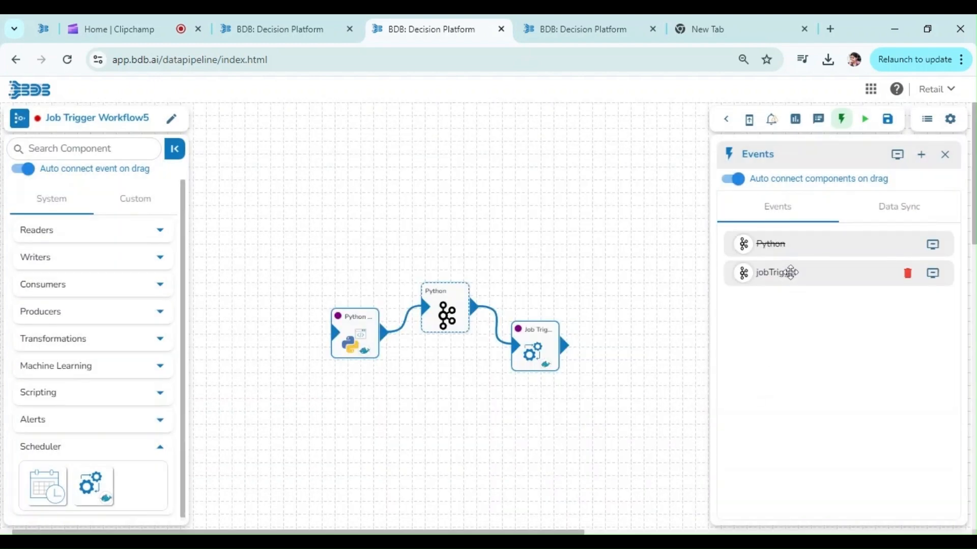
pyautogui.moveTo(790, 273); pyautogui.dragTo(623, 313)
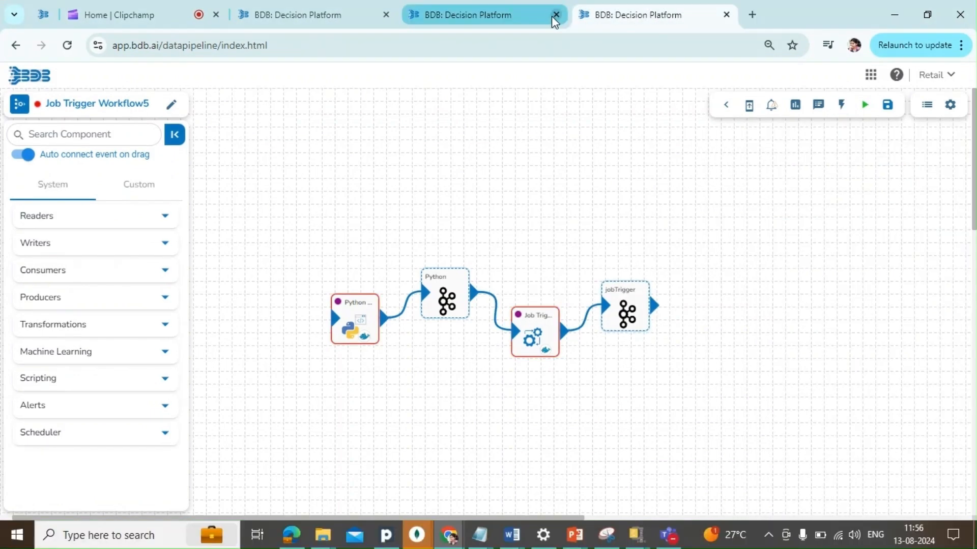
# - Close the spare browser tab, then update the Job Trigger Workflow5 pipeline and activate it
pyautogui.click(556, 14)
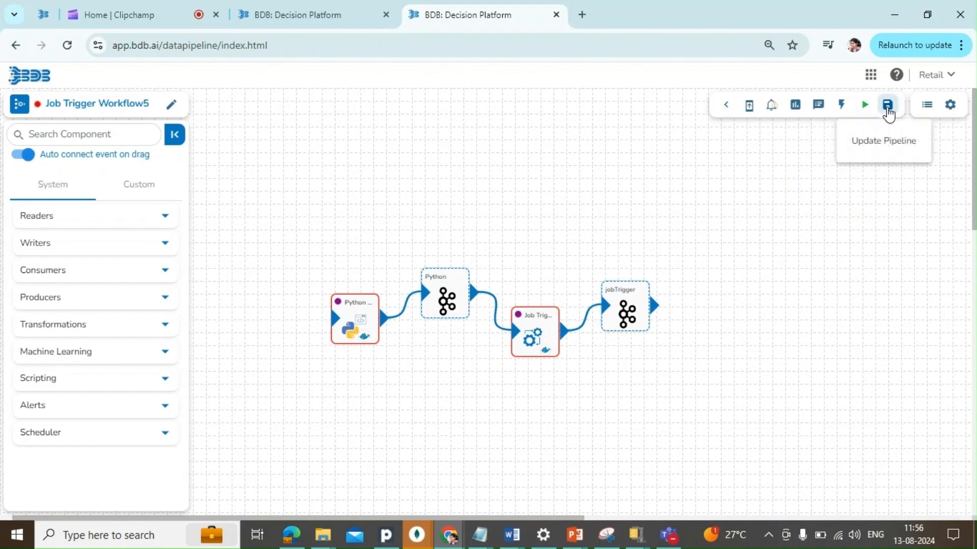
pyautogui.click(890, 110)
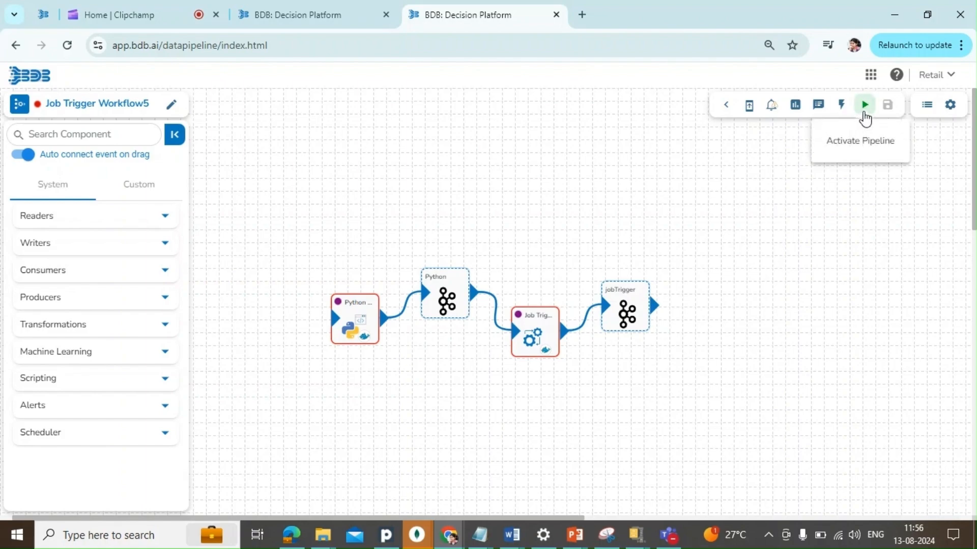
pyautogui.click(863, 113)
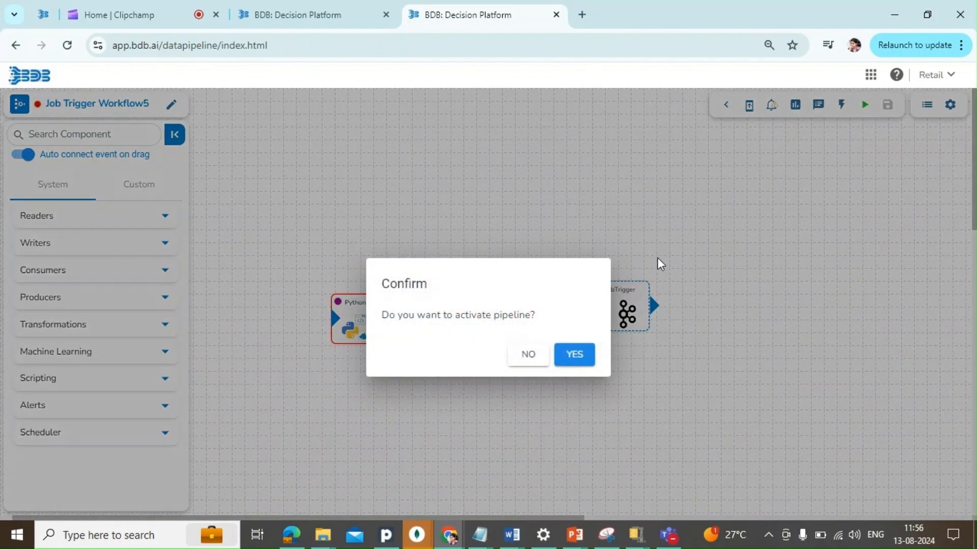
pyautogui.click(573, 356)
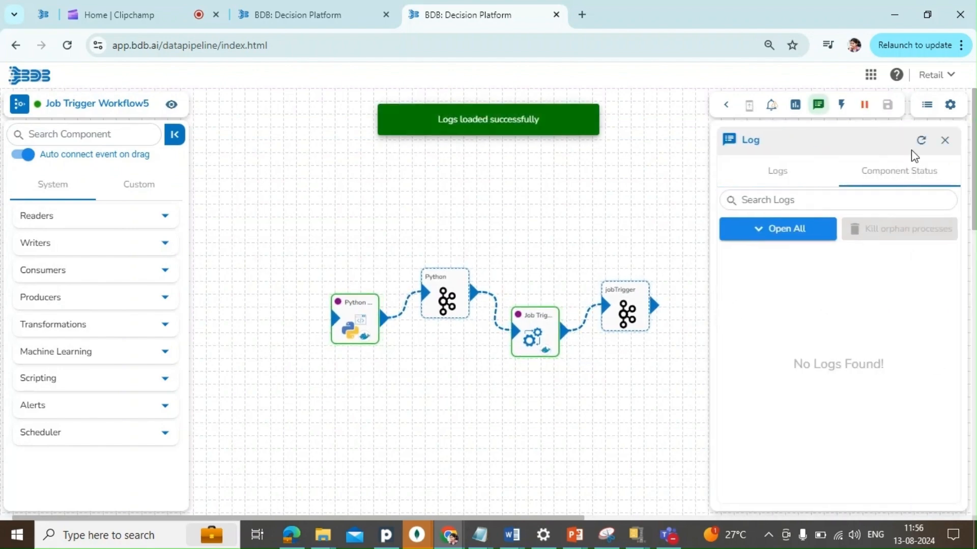
# - Refresh the pipeline's component status until its components are listed, and check the pipeline logs
pyautogui.click(921, 141)
pyautogui.click(923, 147)
pyautogui.click(922, 146)
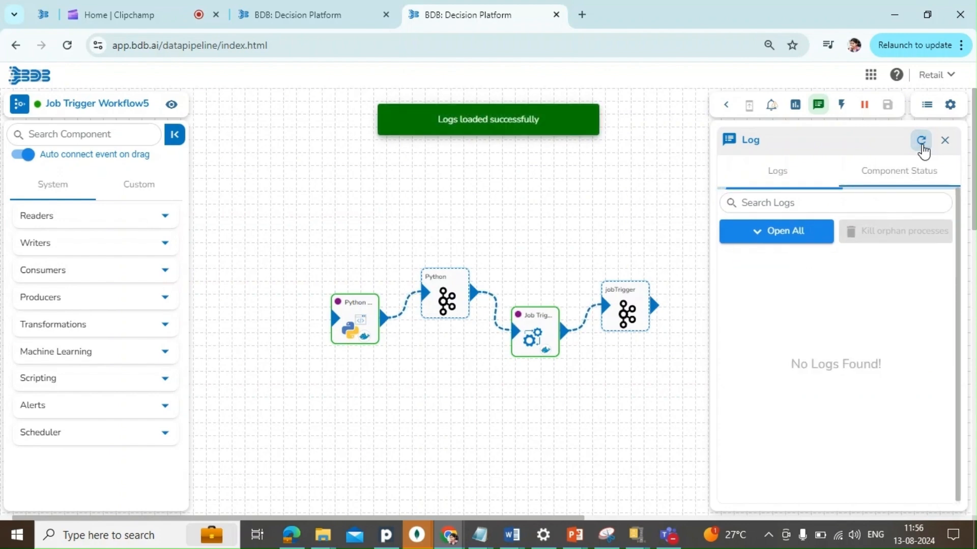
pyautogui.click(921, 146)
pyautogui.click(922, 146)
pyautogui.click(922, 146)
pyautogui.click(921, 146)
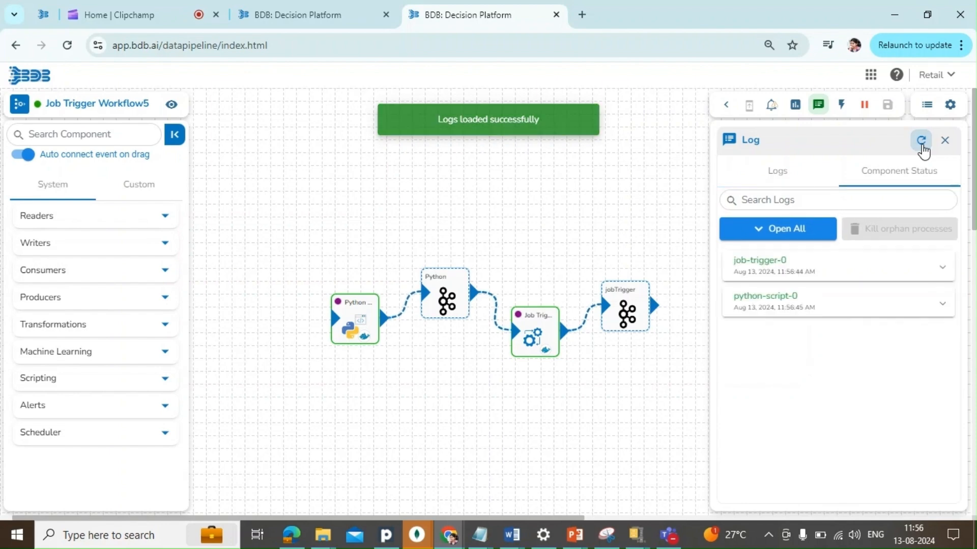
pyautogui.click(772, 180)
pyautogui.click(921, 146)
# - Inspect the Python Kafka event's meta info and data preview, and close its properties
pyautogui.click(446, 299)
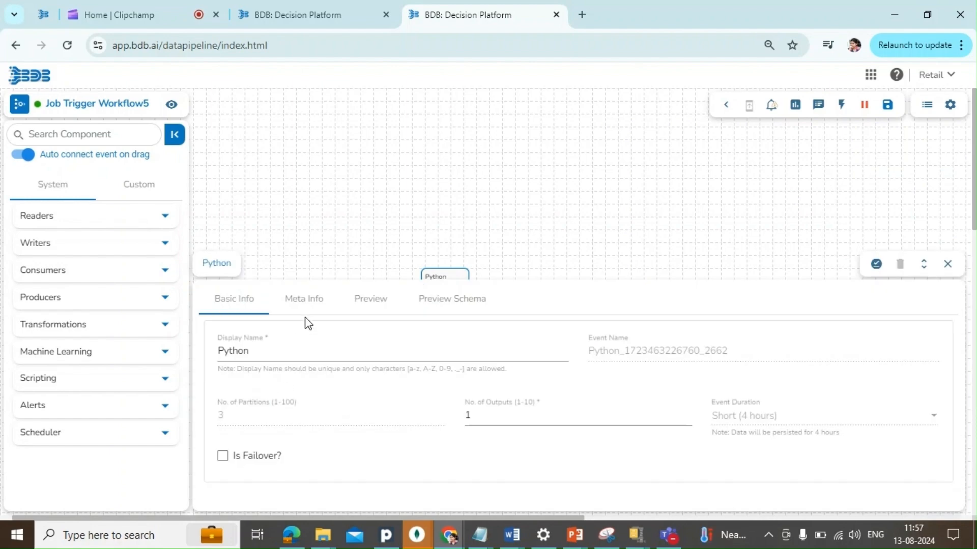
pyautogui.click(303, 300)
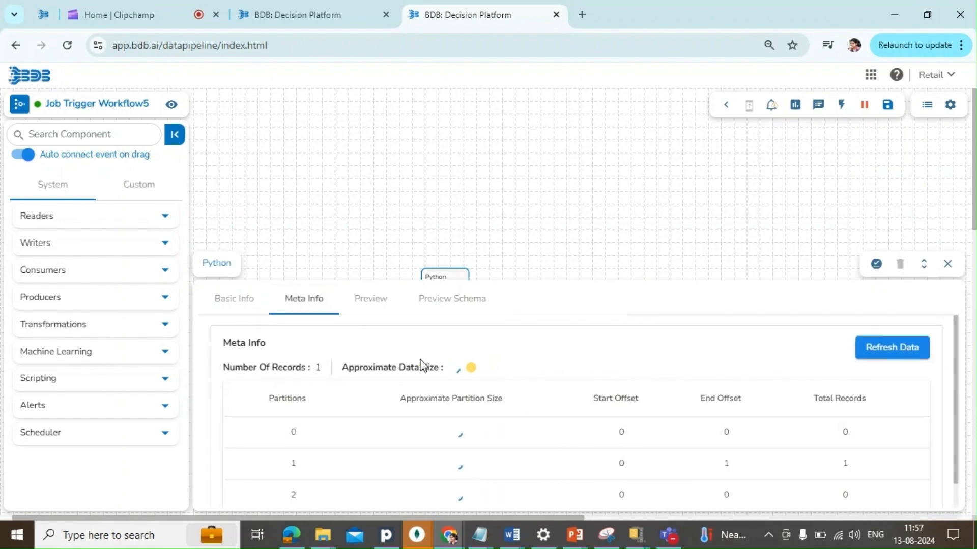
pyautogui.click(370, 300)
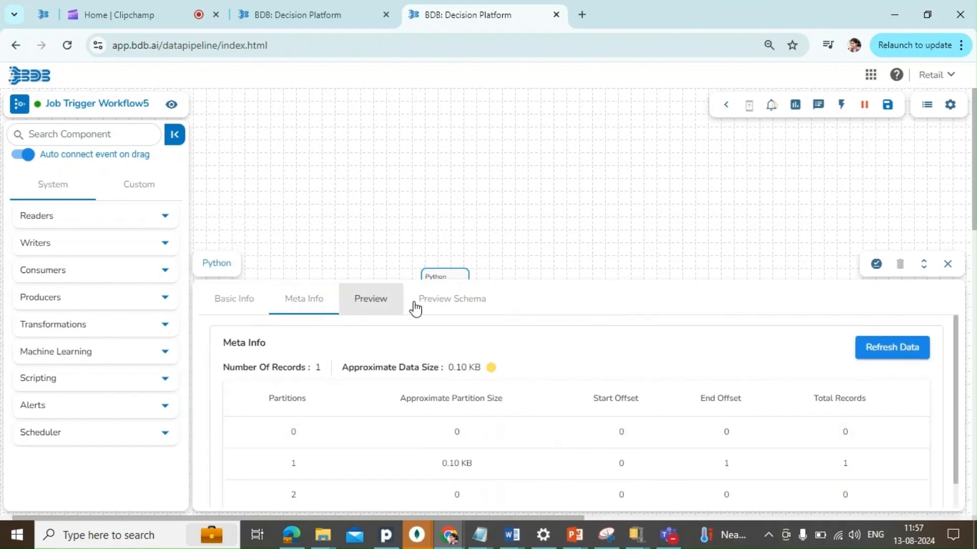
pyautogui.click(951, 274)
# - Review the Job Trigger component's logs and close its properties
pyautogui.click(525, 333)
pyautogui.click(526, 317)
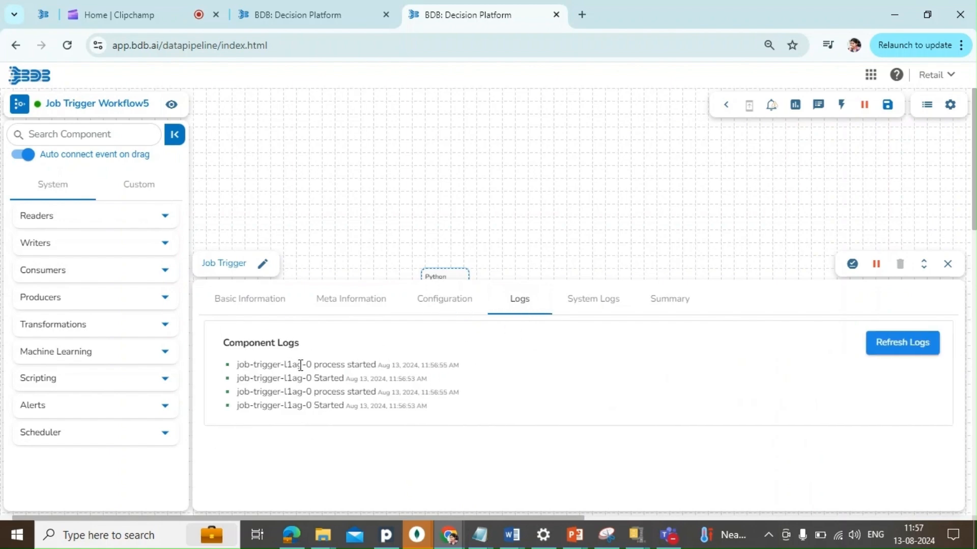
pyautogui.click(946, 266)
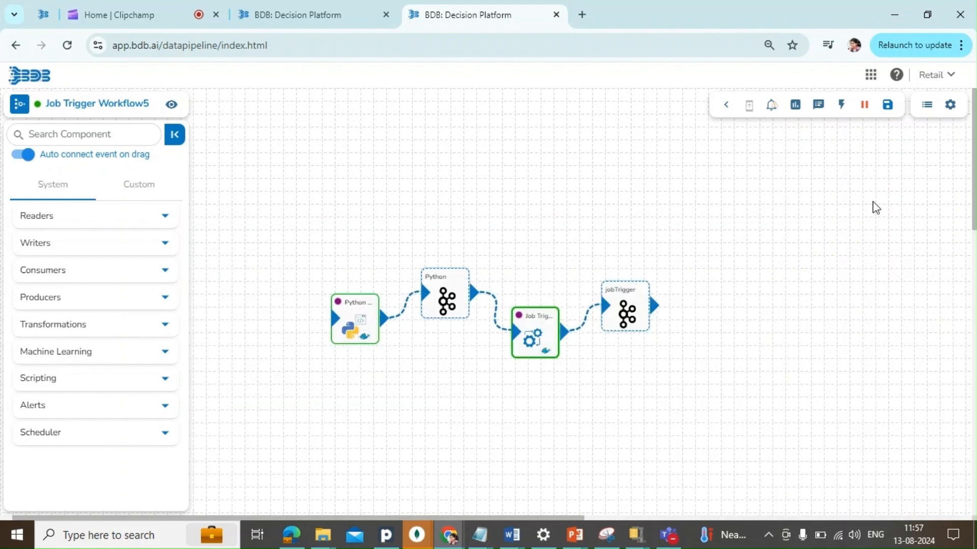
# - Duplicate the pipeline's browser tab and open the list of jobs in the copy
pyautogui.rightClick(474, 17)
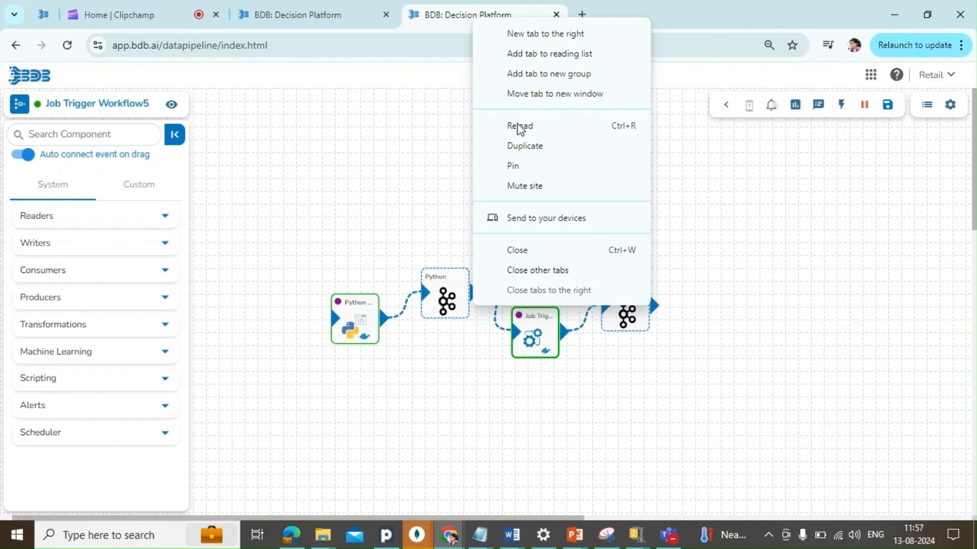
pyautogui.click(525, 145)
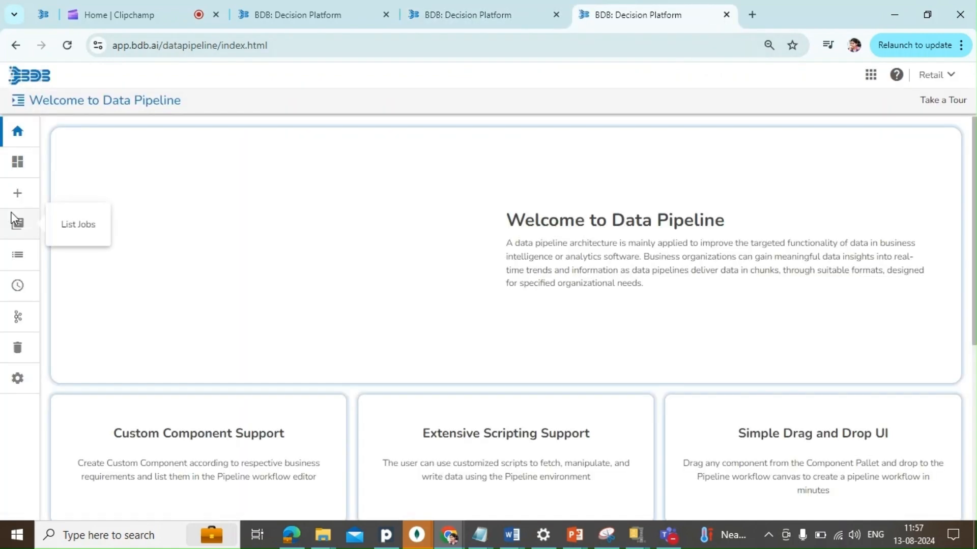
pyautogui.click(15, 258)
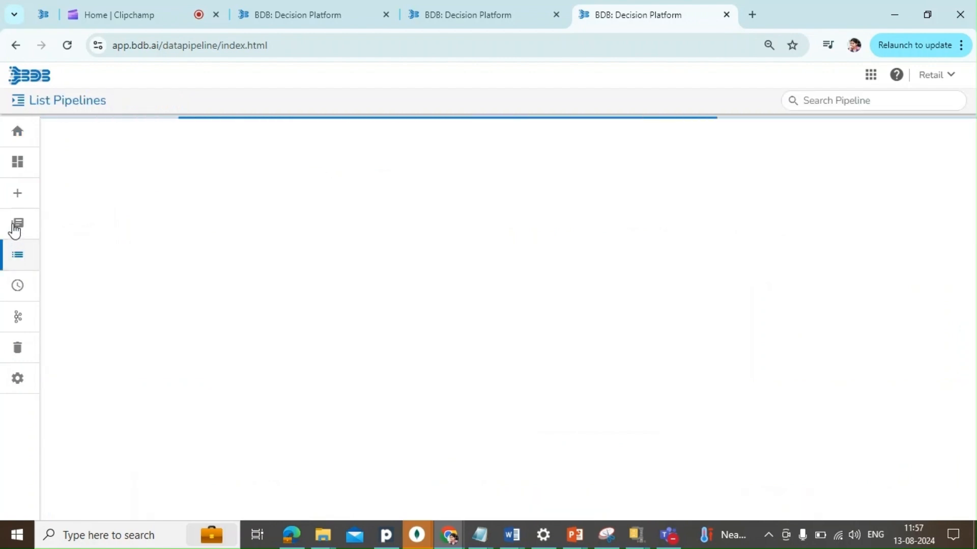
pyautogui.click(17, 225)
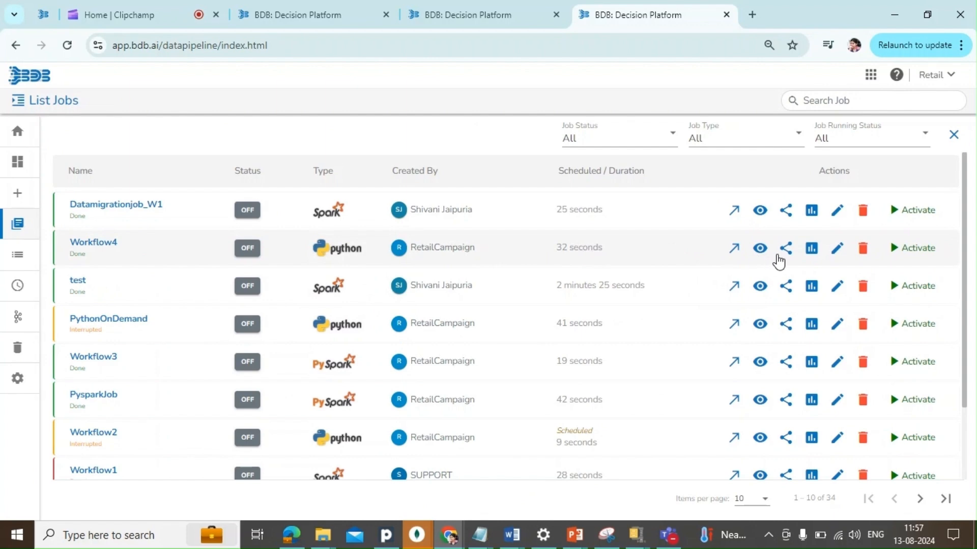
# - Return to the Job Trigger Workflow5 pipeline and refresh its logs to check the job activation
pyautogui.hotkey('ctrl', 'shift', 'Tab')
pyautogui.click(922, 148)
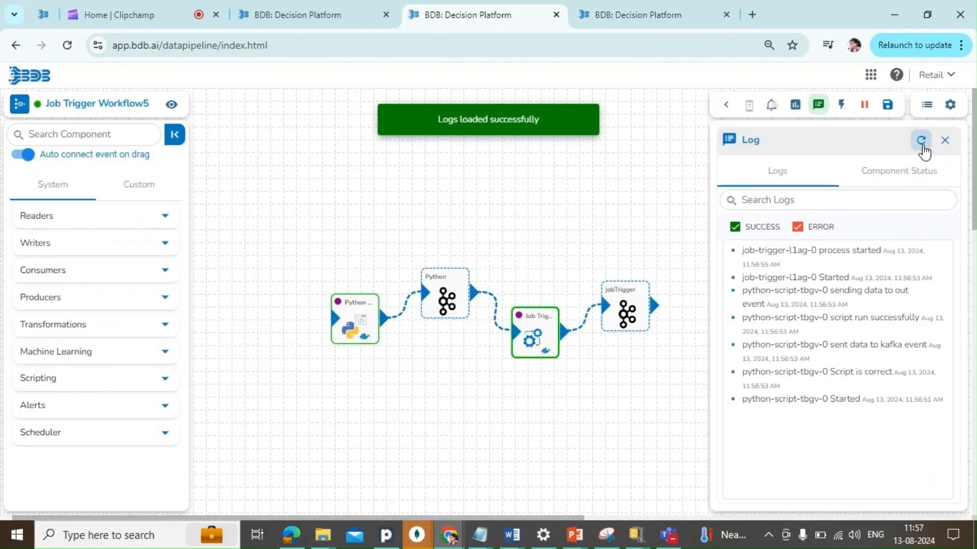
pyautogui.click(922, 143)
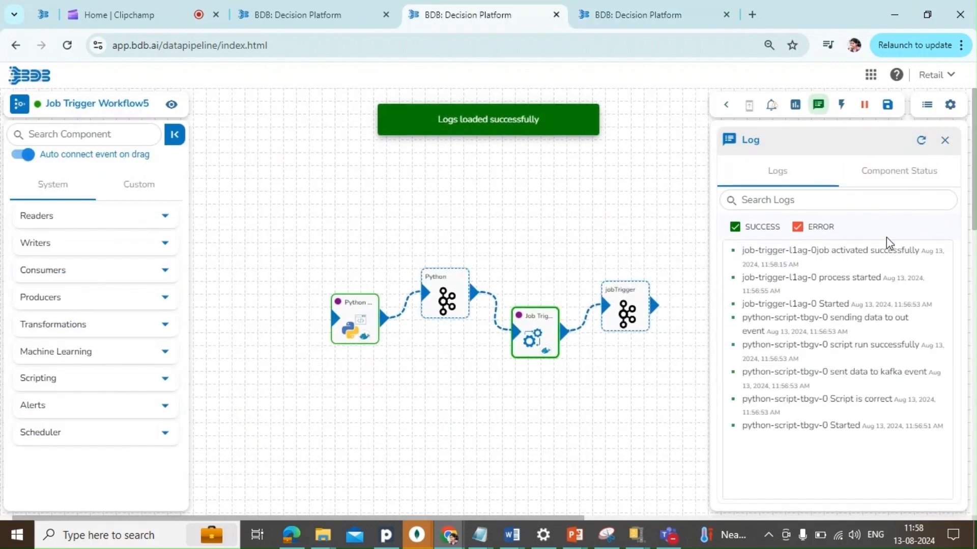
# - Reload the jobs list in the duplicated tab and open the Workflow4 job for viewing
pyautogui.click(638, 19)
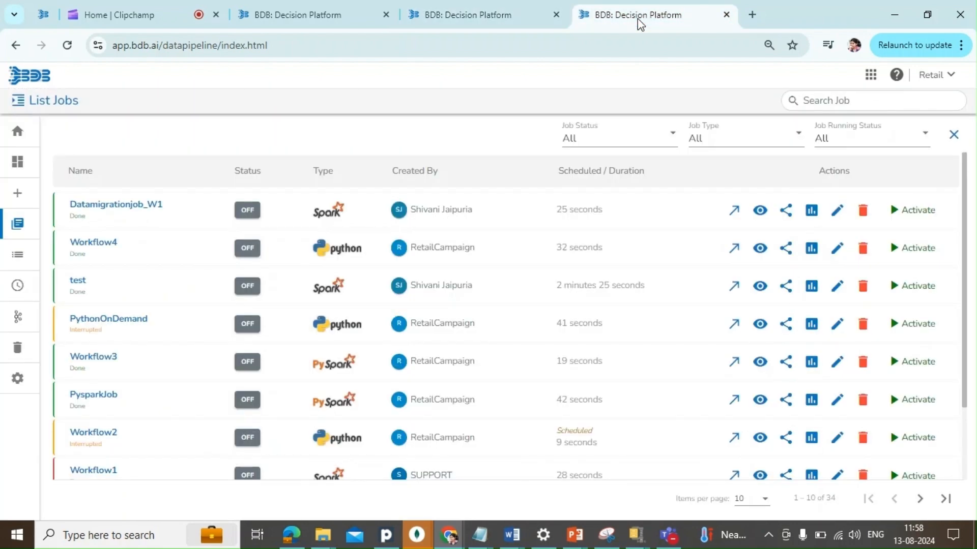
pyautogui.click(68, 46)
pyautogui.click(19, 233)
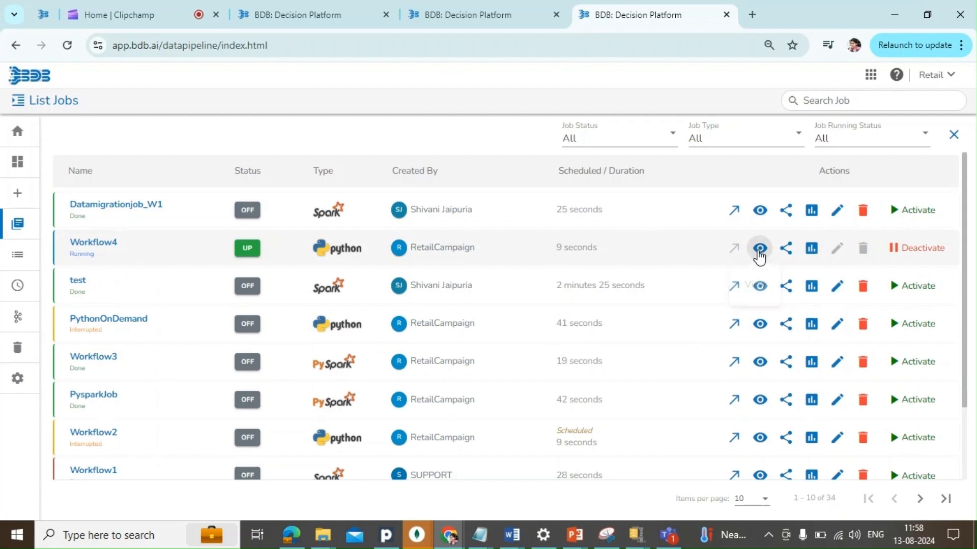
pyautogui.click(760, 249)
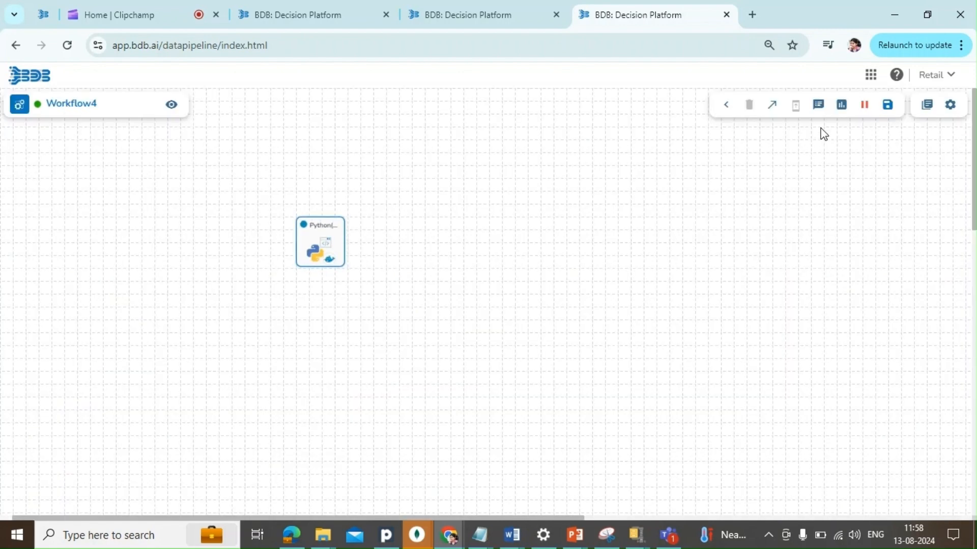
# - Check the Workflow4 job's status and its refreshed logs for the latest script run
pyautogui.click(818, 112)
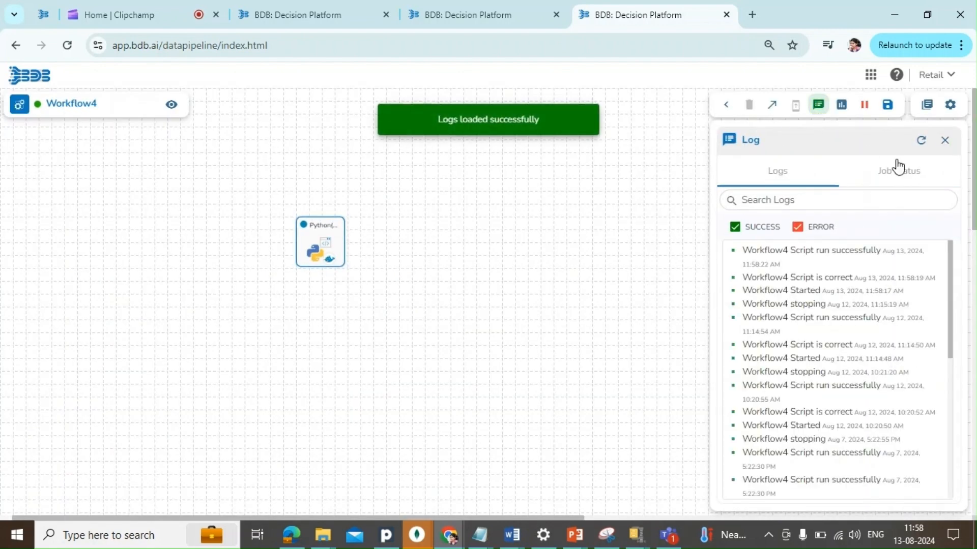
pyautogui.click(897, 167)
pyautogui.click(921, 145)
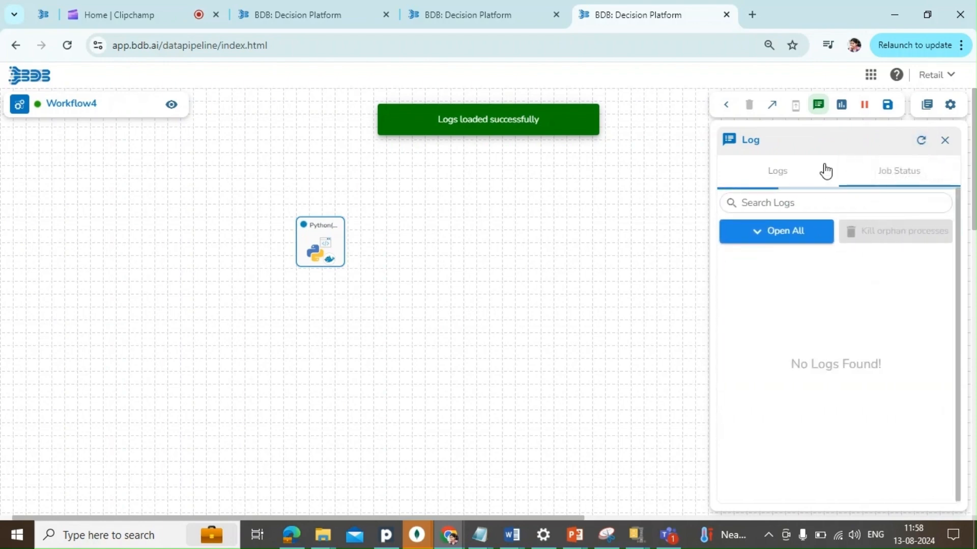
pyautogui.click(776, 180)
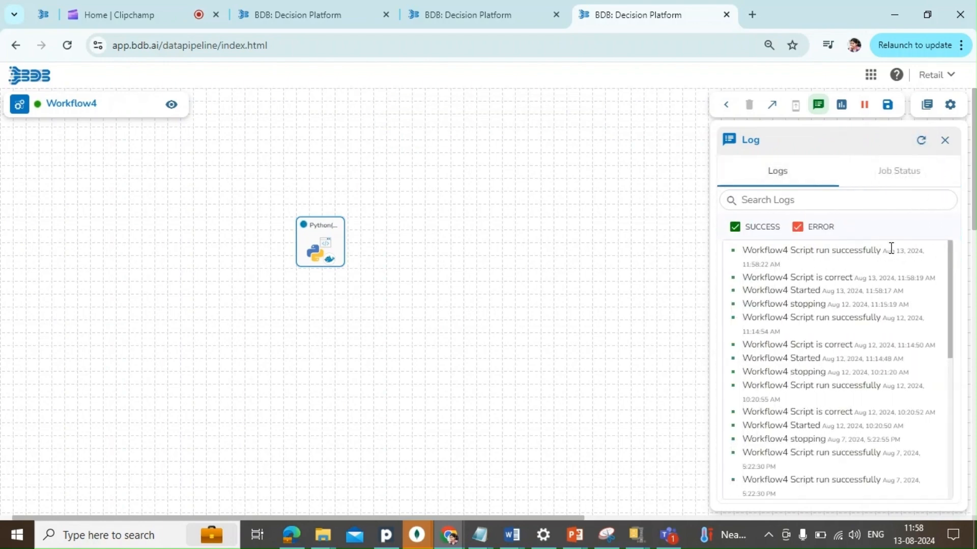
pyautogui.tripleClick(892, 251)
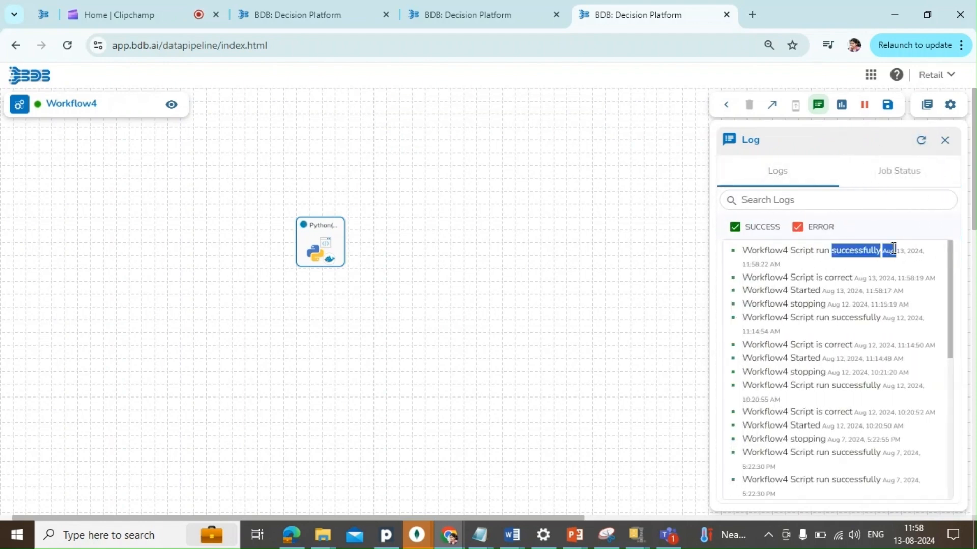
pyautogui.click(920, 143)
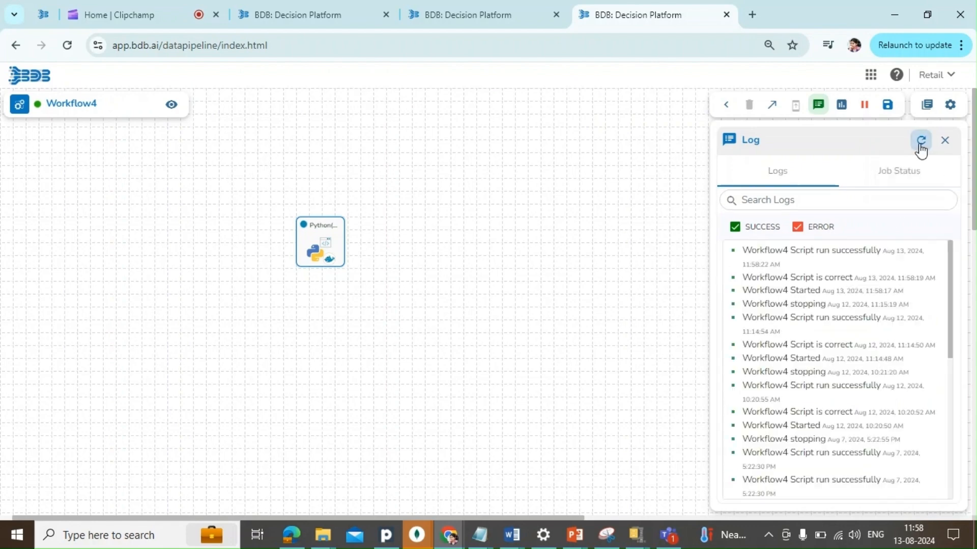
# - Review the task logs of Workflow4's Python(OnDemand) component and return to the Job Trigger Workflow5 pipeline
pyautogui.click(318, 263)
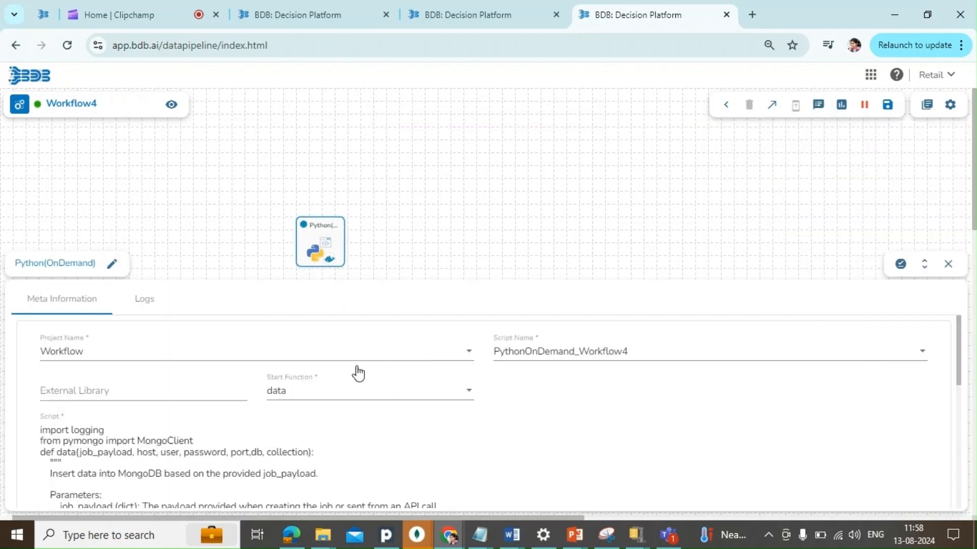
pyautogui.click(143, 315)
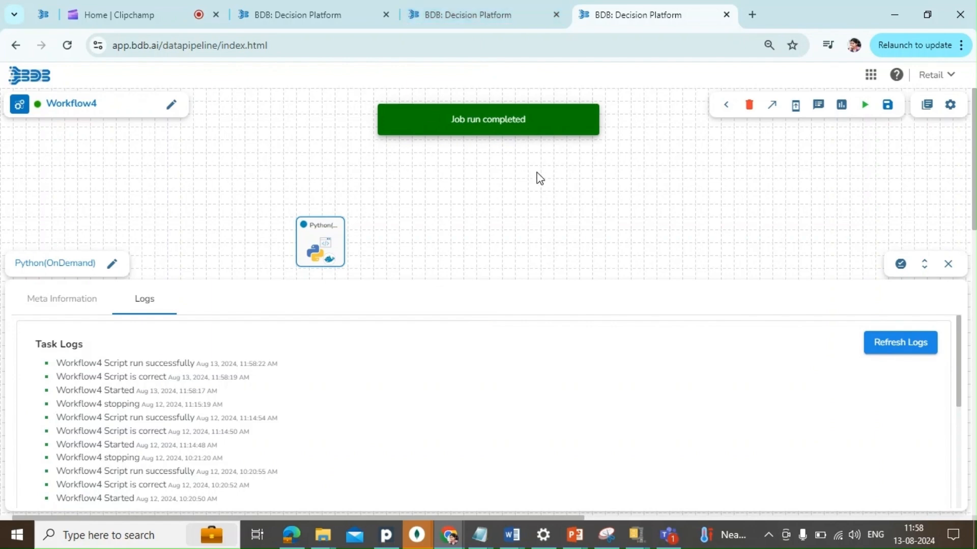
pyautogui.click(465, 24)
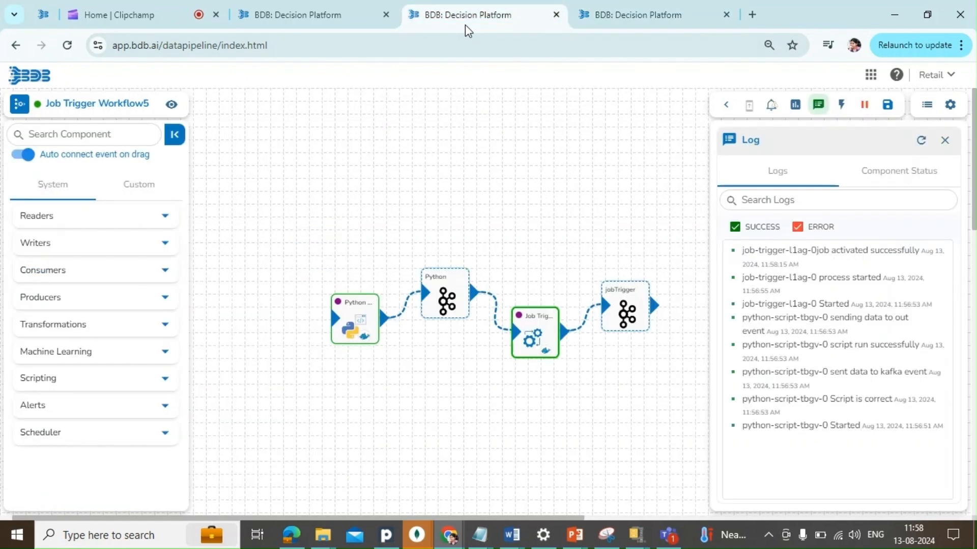